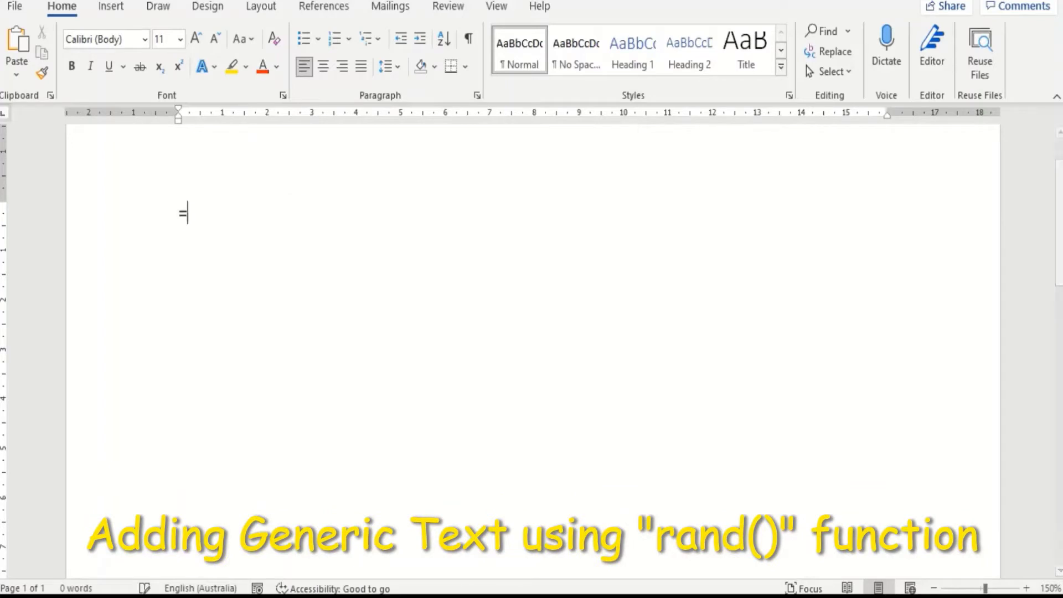
Generate ten paragraphs of four sentences of placeholder text with =rand(10,4) and return to the start of the document.
type("=rand")
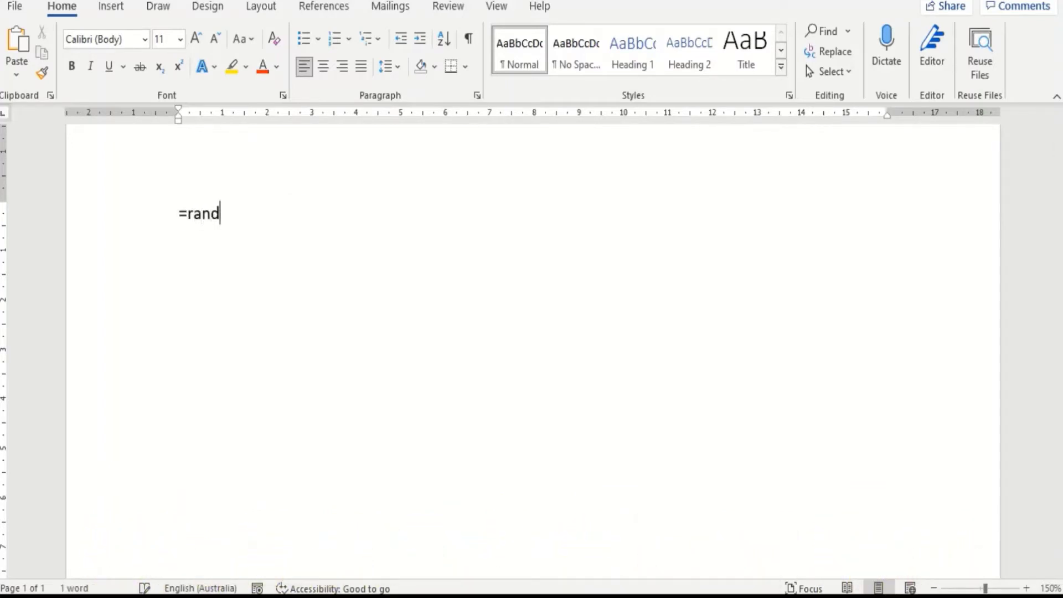
type("(10,4)")
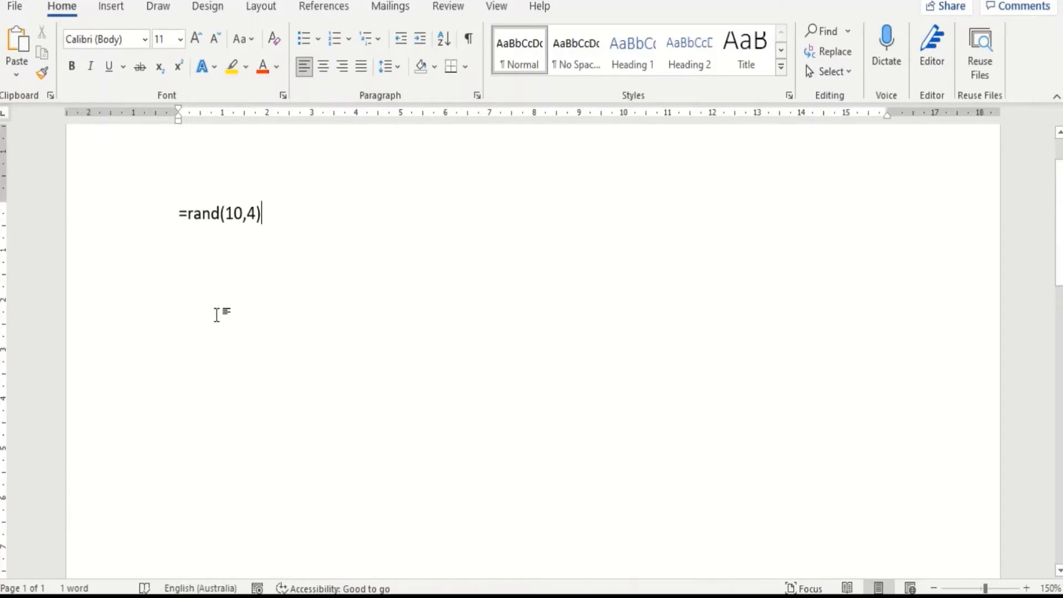
key("Return")
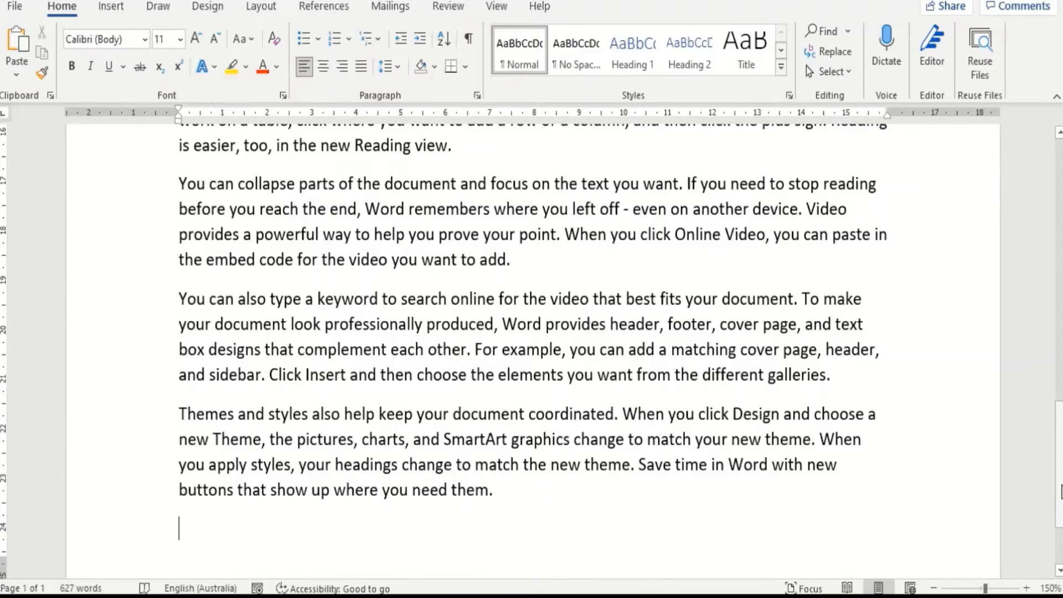
left_click_drag(1061, 490, 1048, 230)
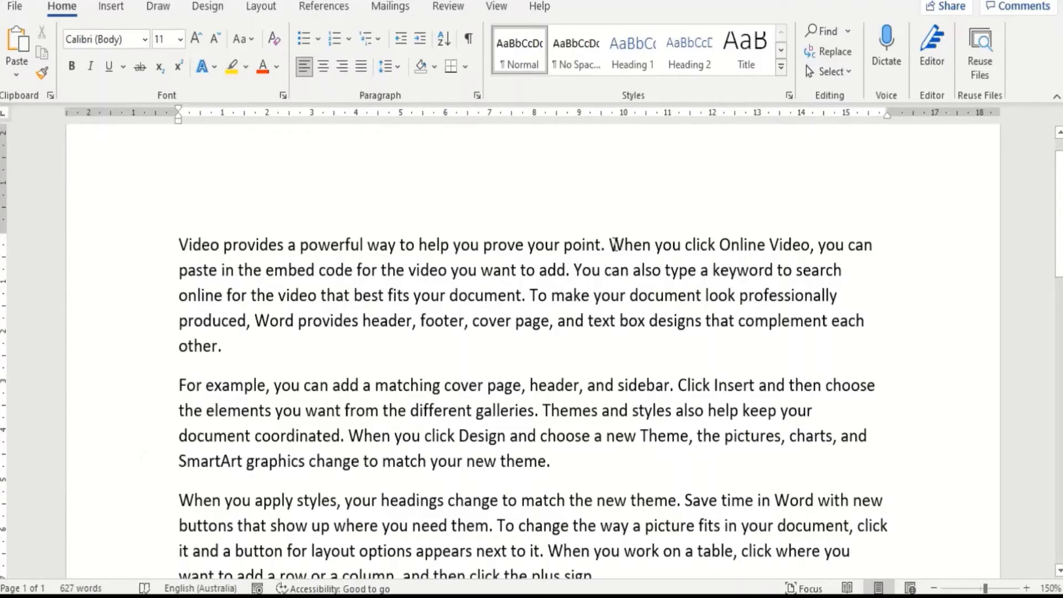
Select the first paragraph from "When you click" and the second from "Themes and styles" to their ends, clearing each selection.
left_click_drag(615, 244, 794, 346)
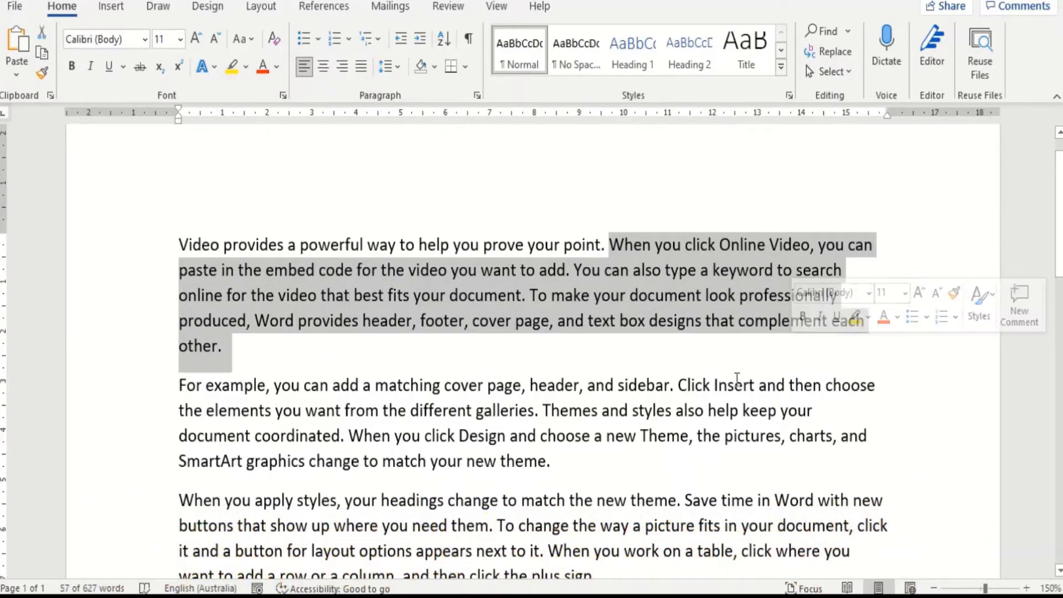
left_click(680, 367)
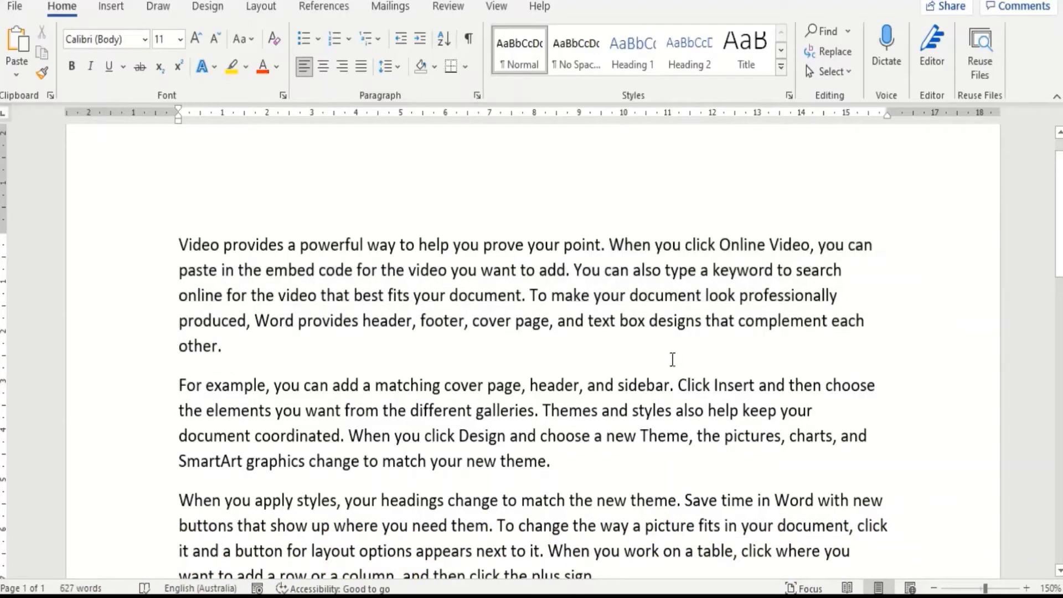
left_click_drag(547, 413, 590, 478)
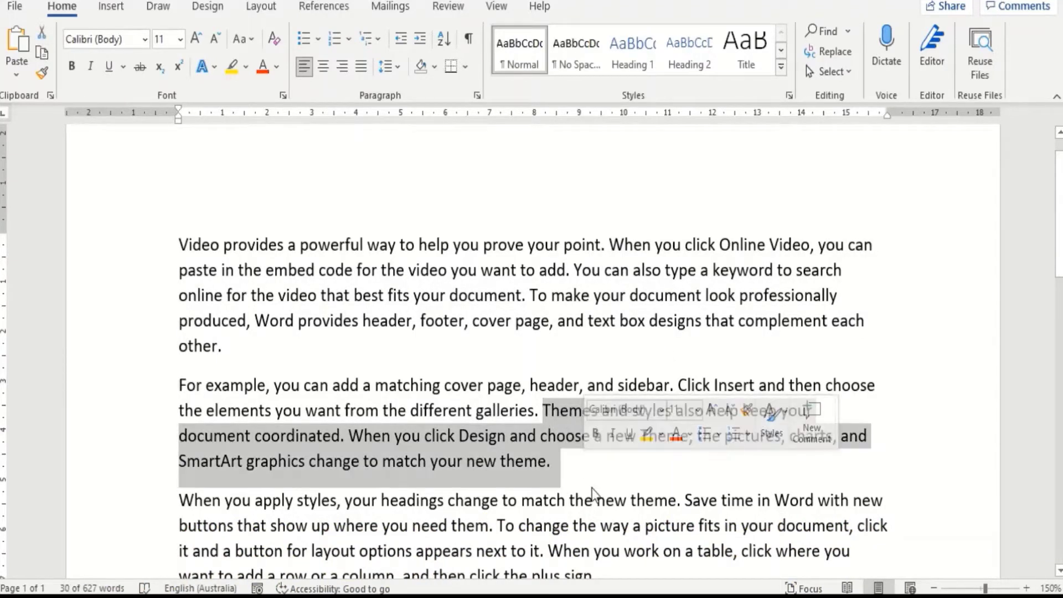
left_click(586, 473)
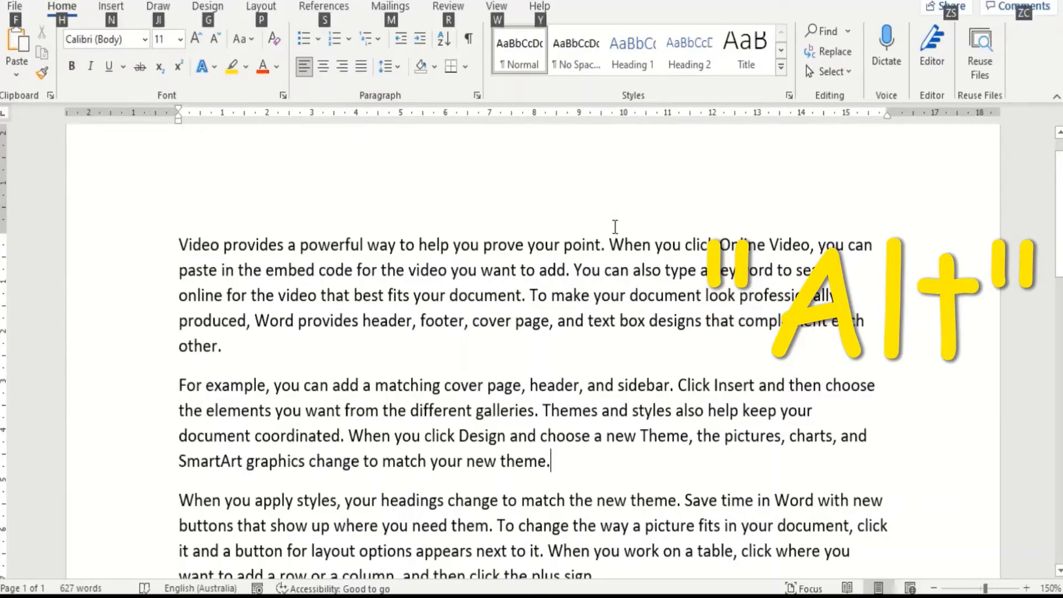
Select a vertical block of text starting at "When you click" and spanning the first three paragraphs, and clear the selection.
left_click_drag(610, 232, 879, 565)
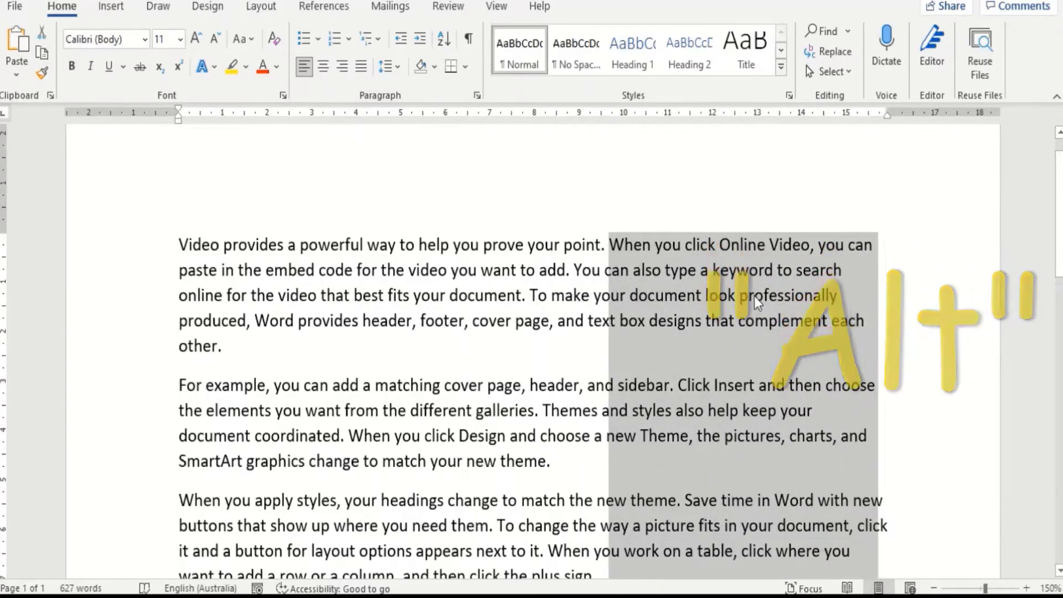
left_click(787, 364)
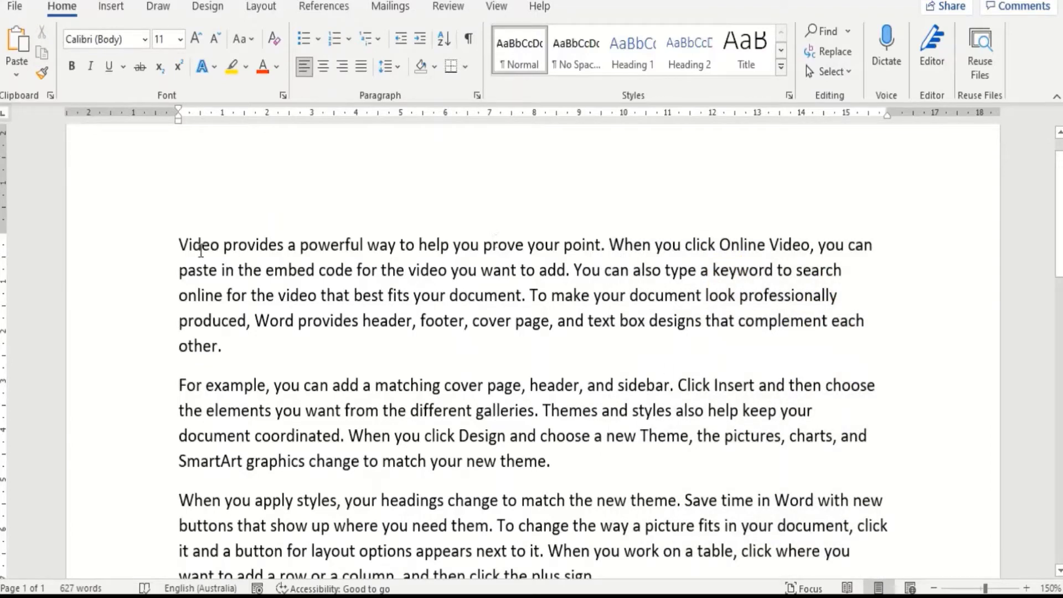
Bold a rectangular block at the line beginnings of the first paragraph and italicize a similar block in the second.
left_click_drag(179, 236, 608, 368)
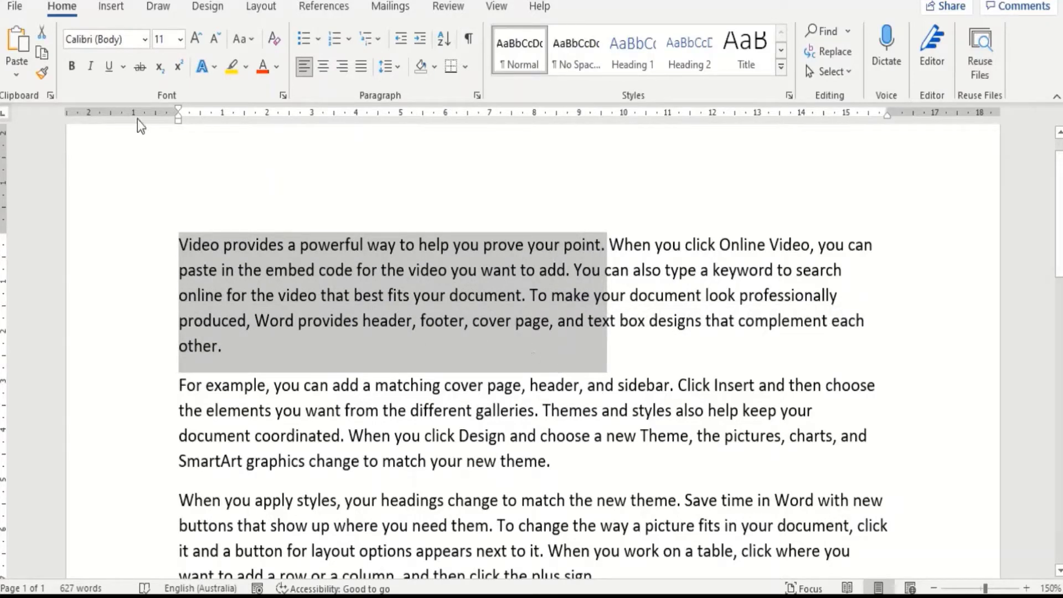
left_click(76, 68)
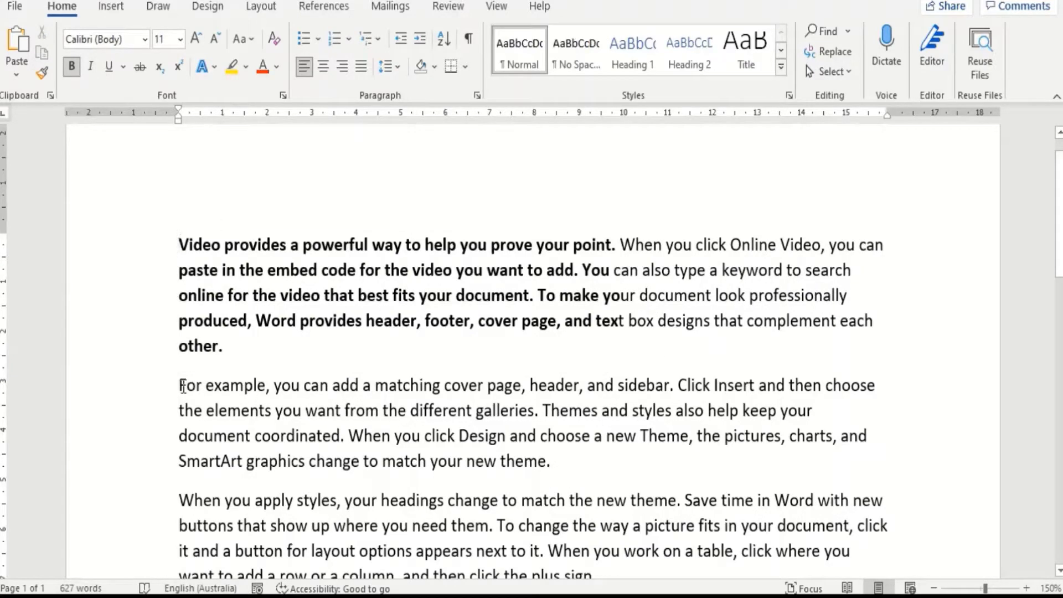
left_click_drag(181, 382, 439, 471)
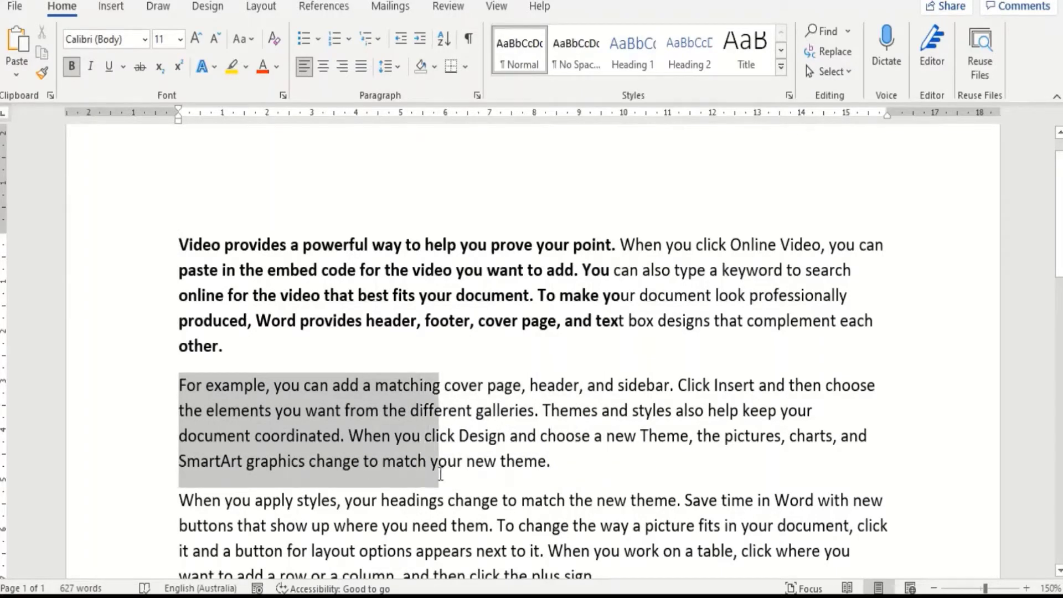
left_click(90, 69)
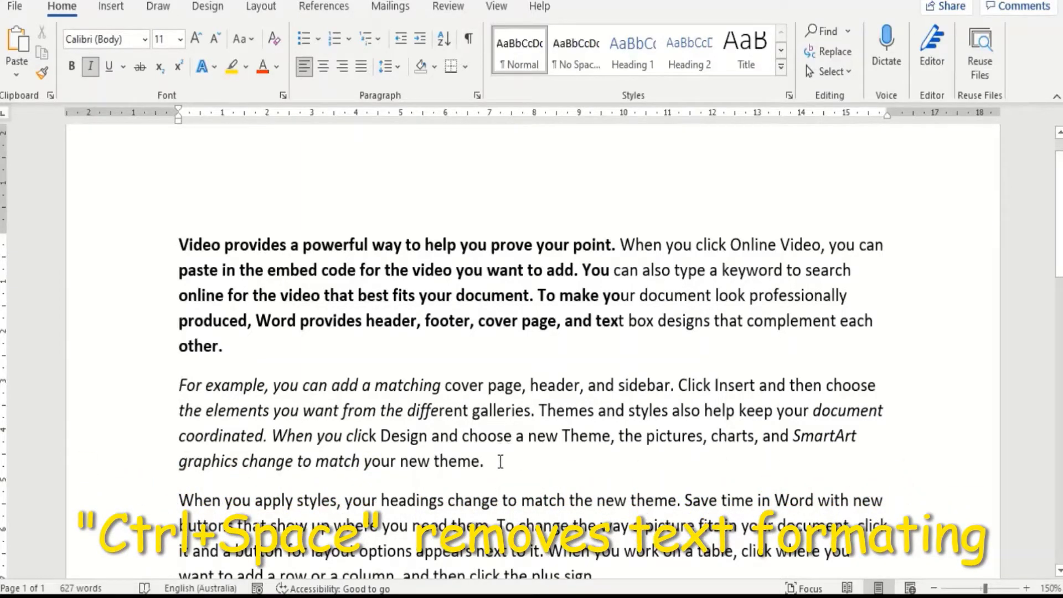
Remove the bold and italic character formatting from the first two paragraphs together.
left_click_drag(493, 461, 239, 237)
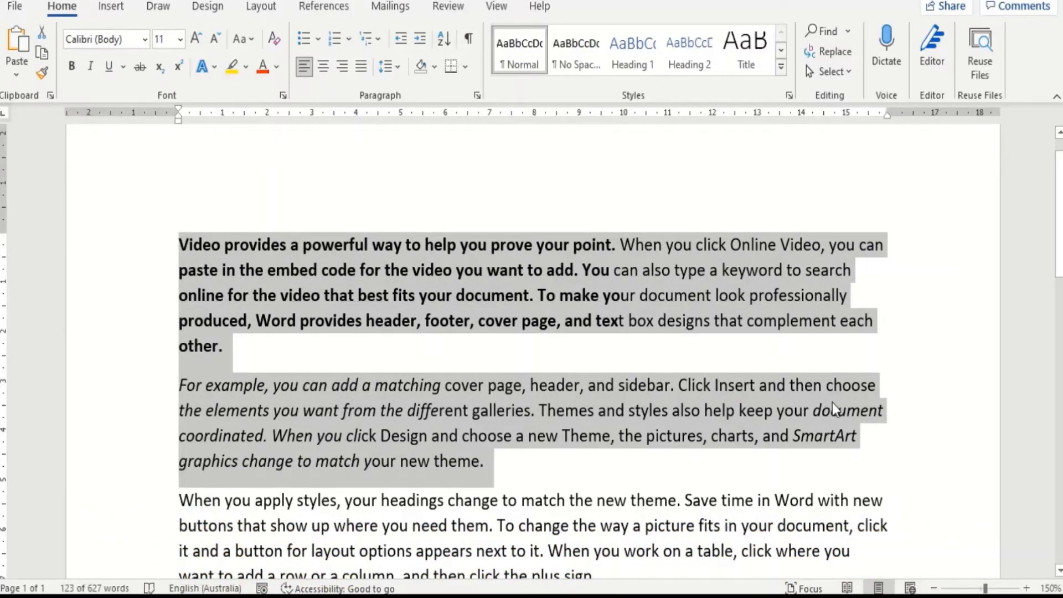
key("ctrl+space")
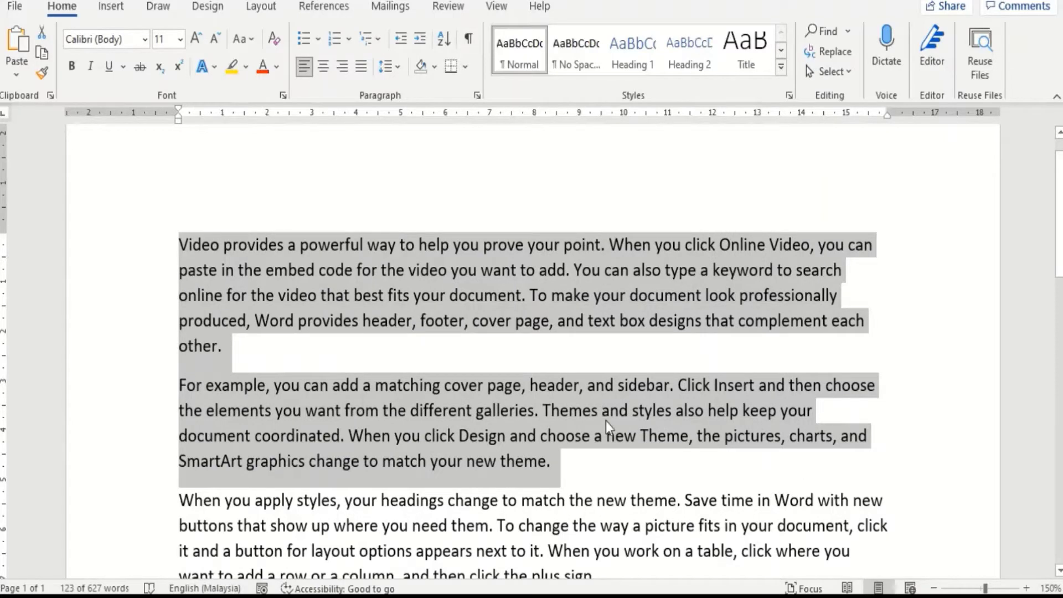
left_click(576, 465)
Make the entire second paragraph bold and italic.
left_click_drag(564, 465, 185, 392)
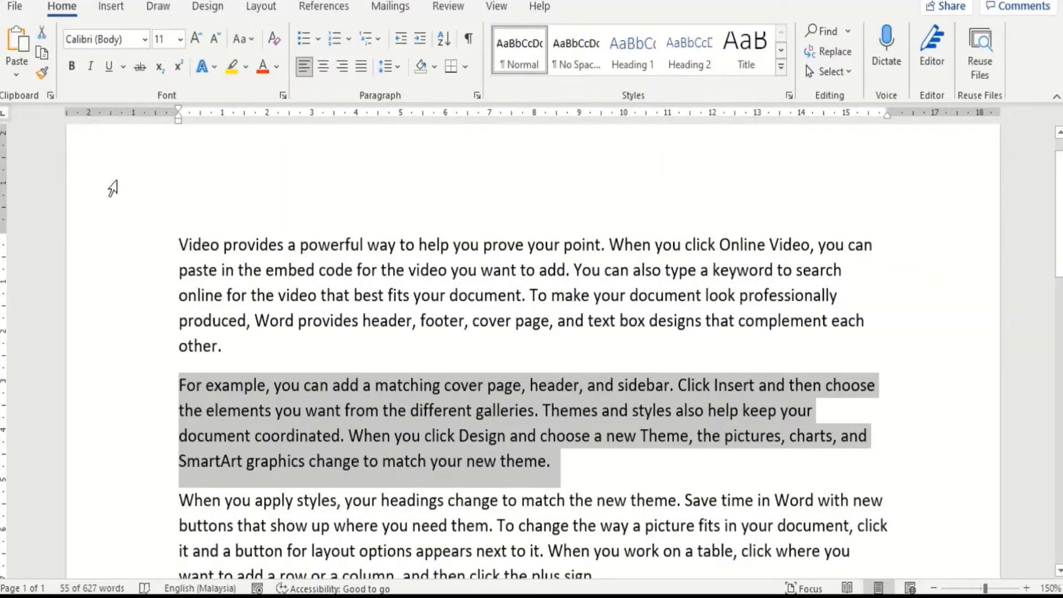
left_click(72, 66)
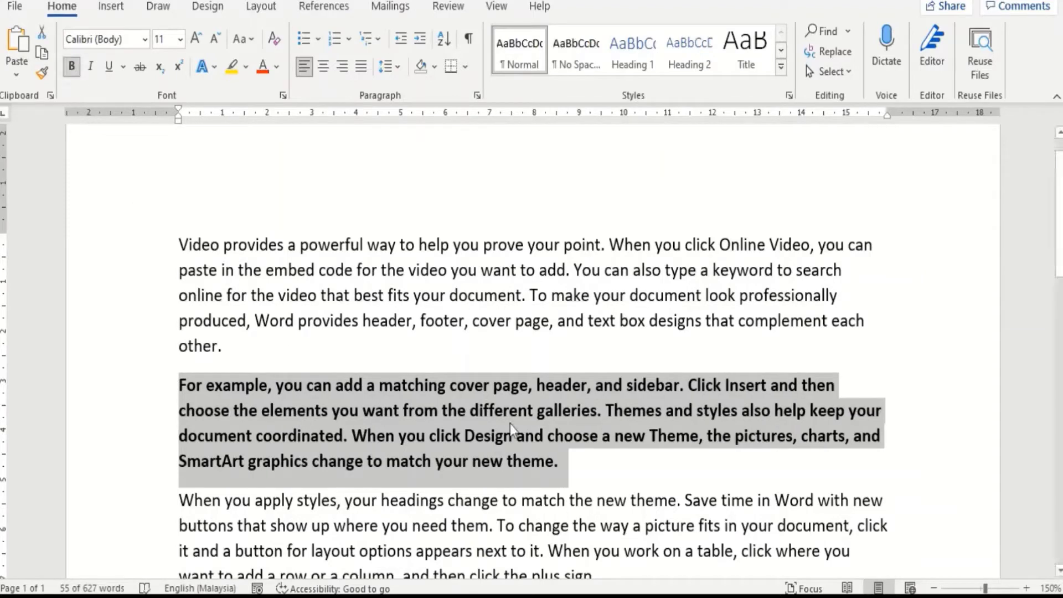
left_click(91, 67)
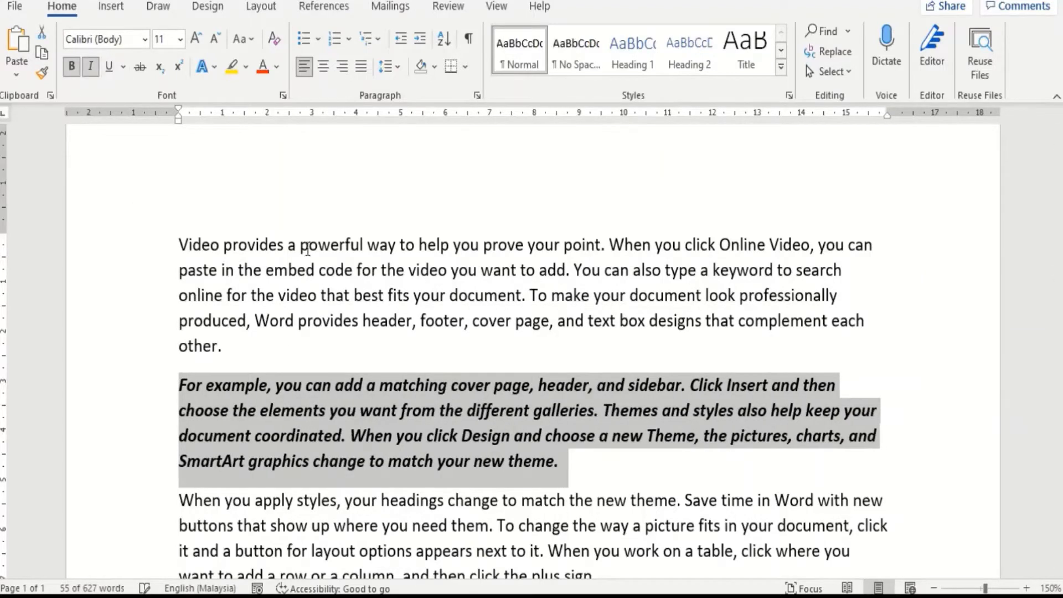
left_click(586, 468)
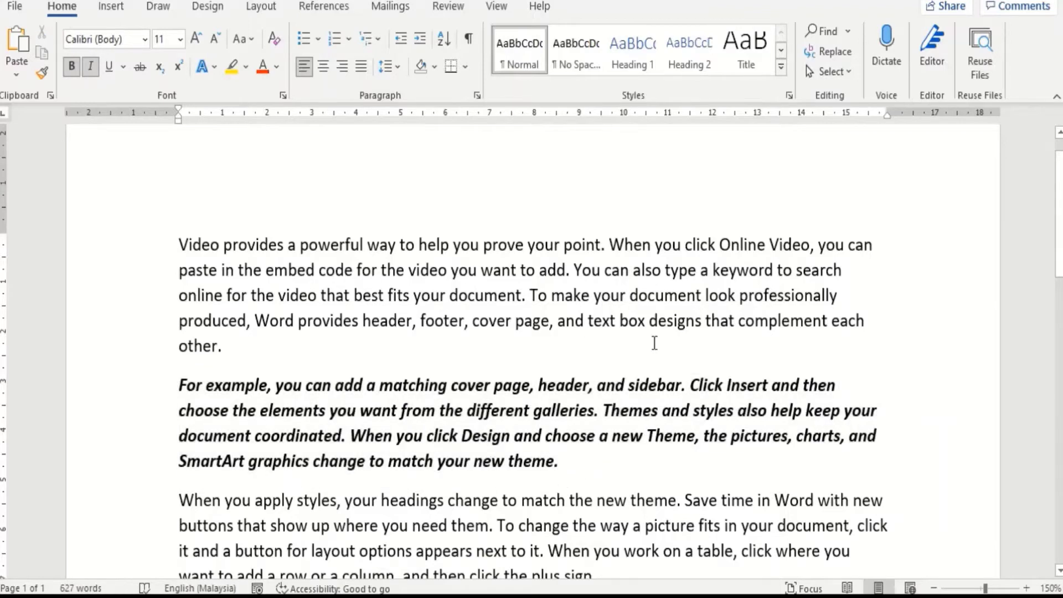
Clear the character formatting across the first two paragraphs so the second is plain text again.
left_click_drag(582, 465, 178, 244)
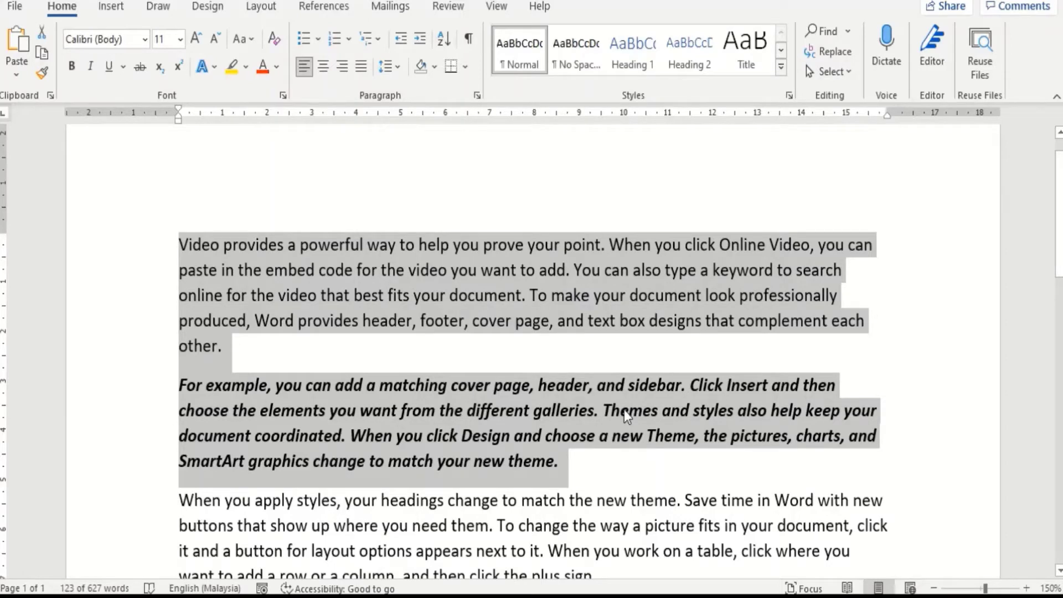
key("ctrl+space")
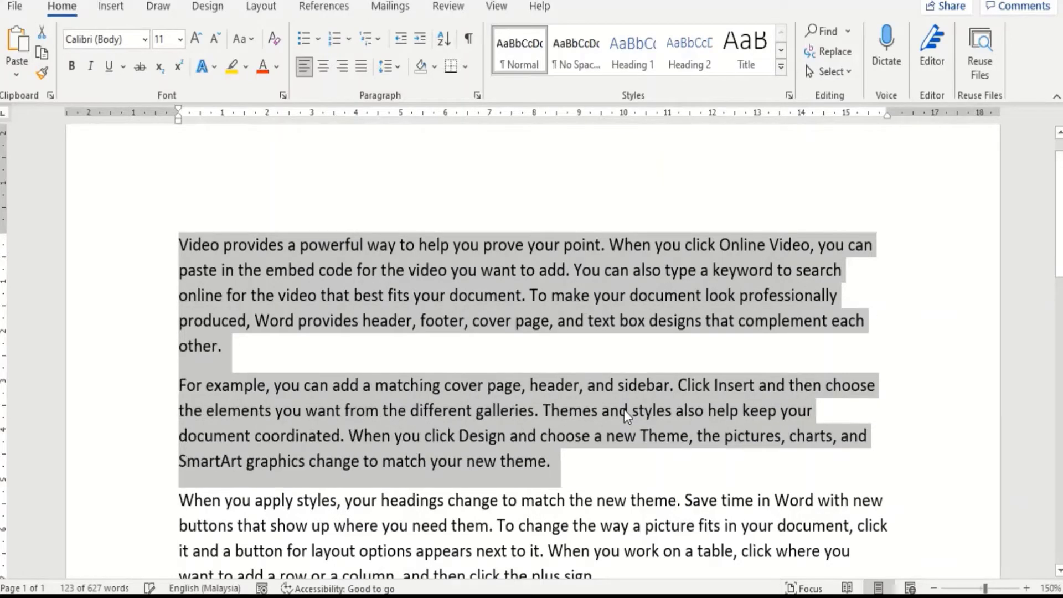
left_click(583, 468)
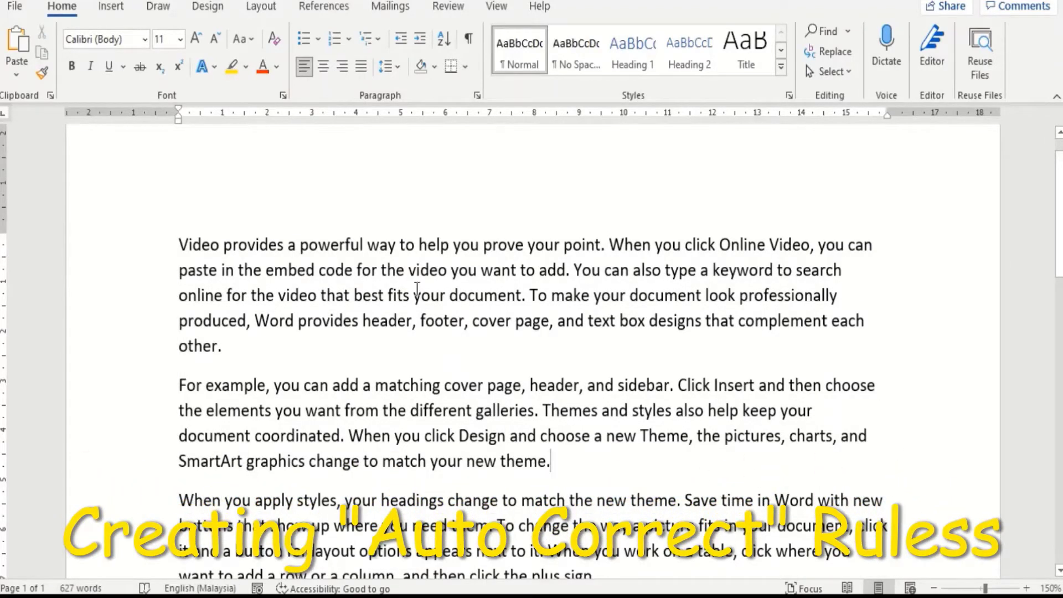
Add an AutoCorrect entry in the proofing options that replaces "msw" with "Microsoft Word".
left_click(14, 9)
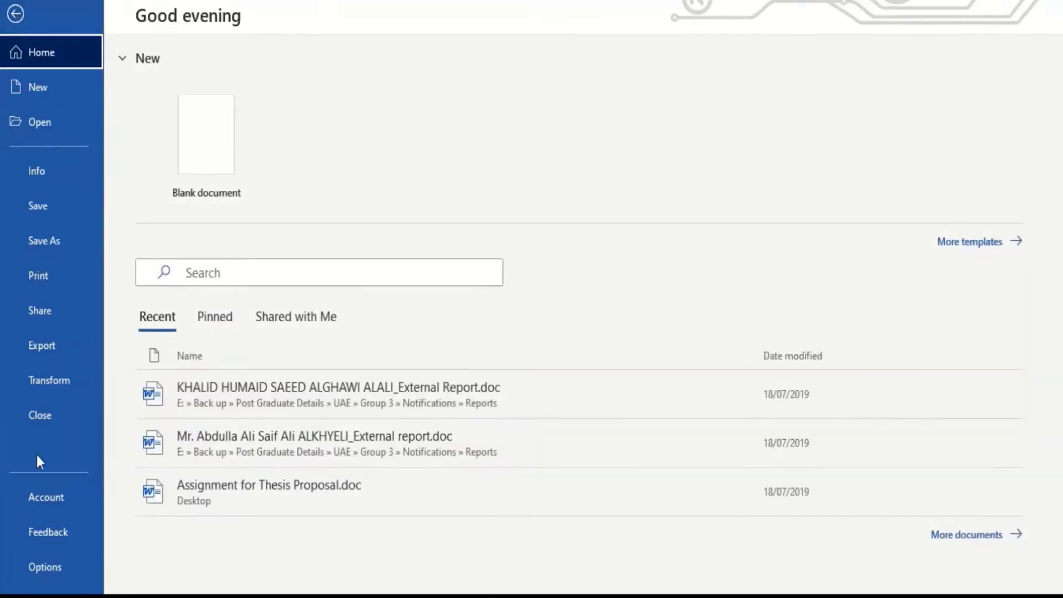
left_click(46, 573)
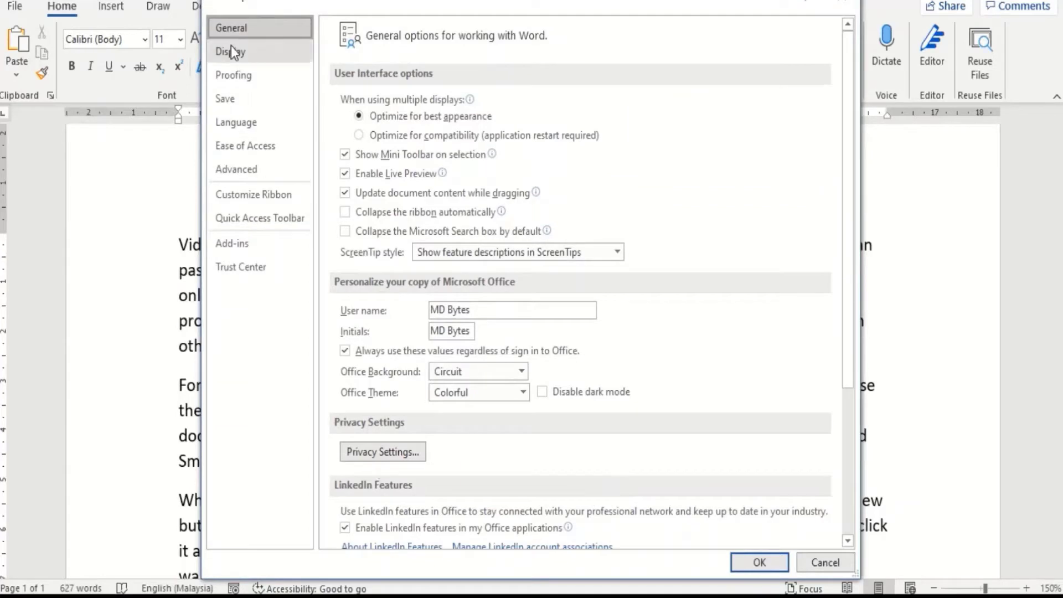
left_click(231, 81)
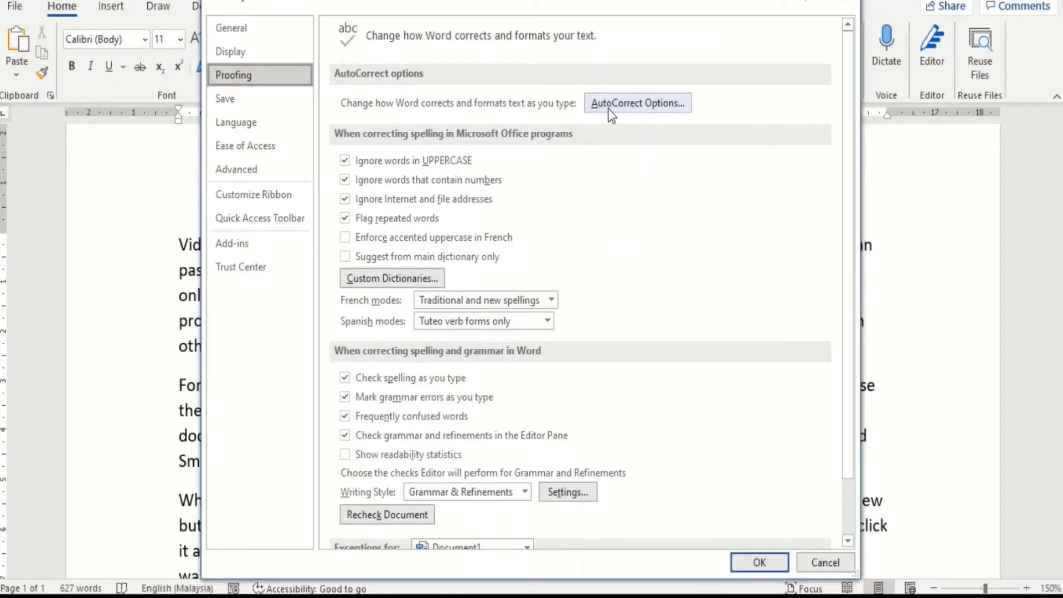
left_click(634, 105)
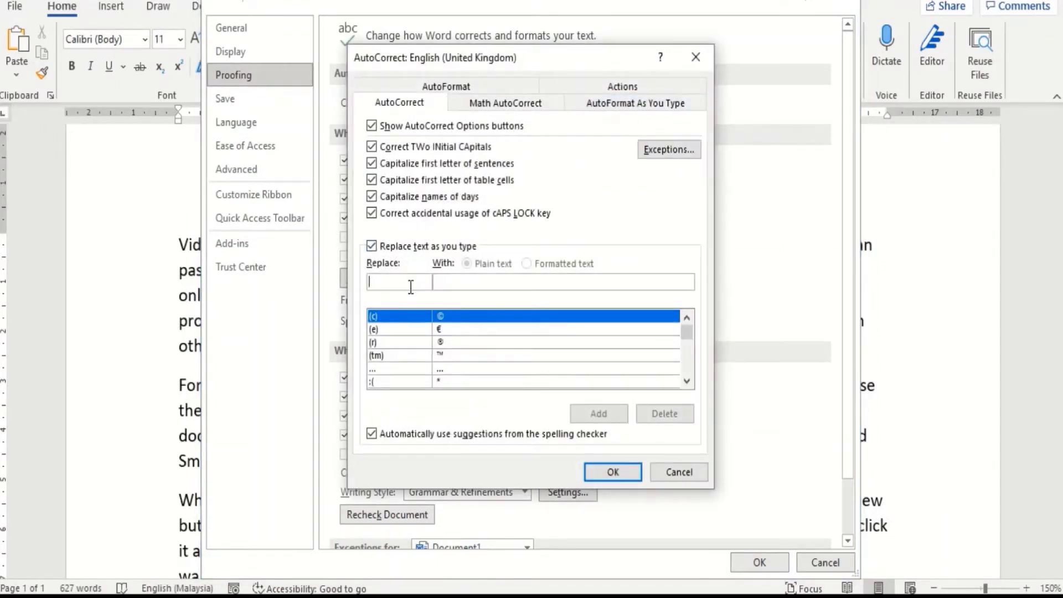
type("msw")
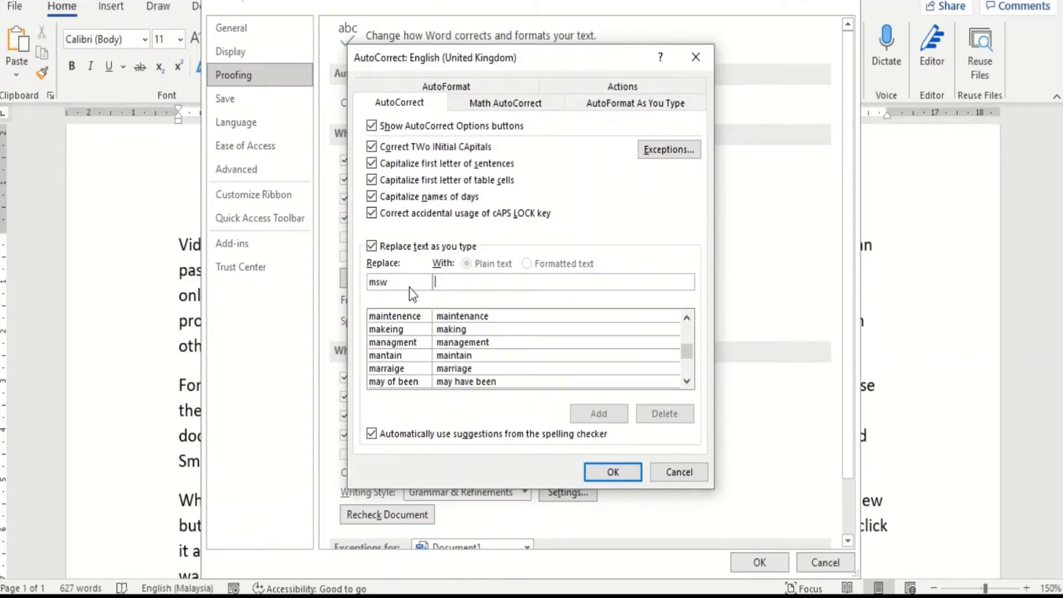
type("Mi")
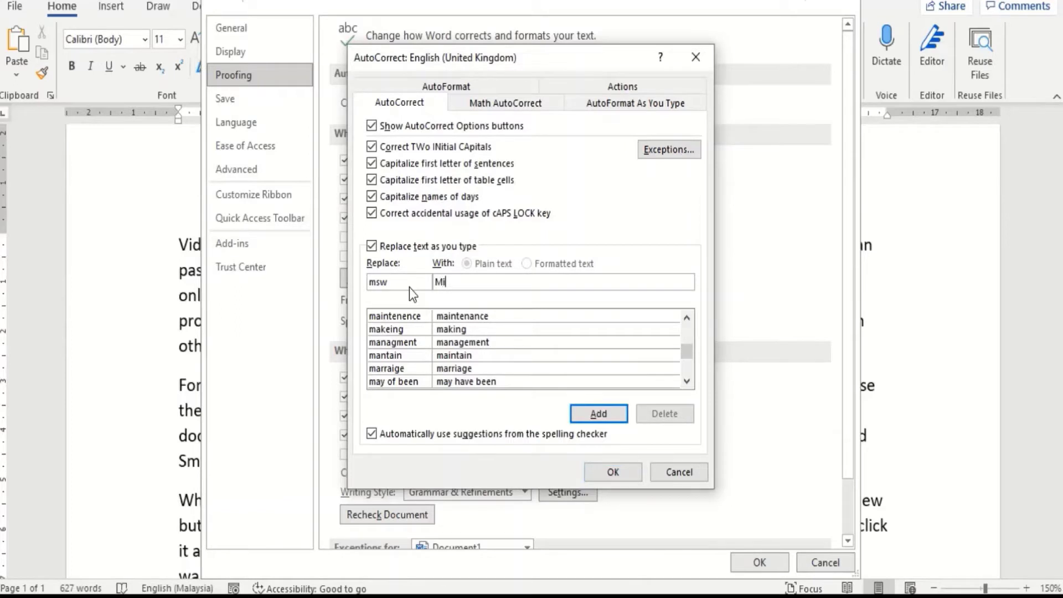
type("crosoft Word")
left_click(598, 414)
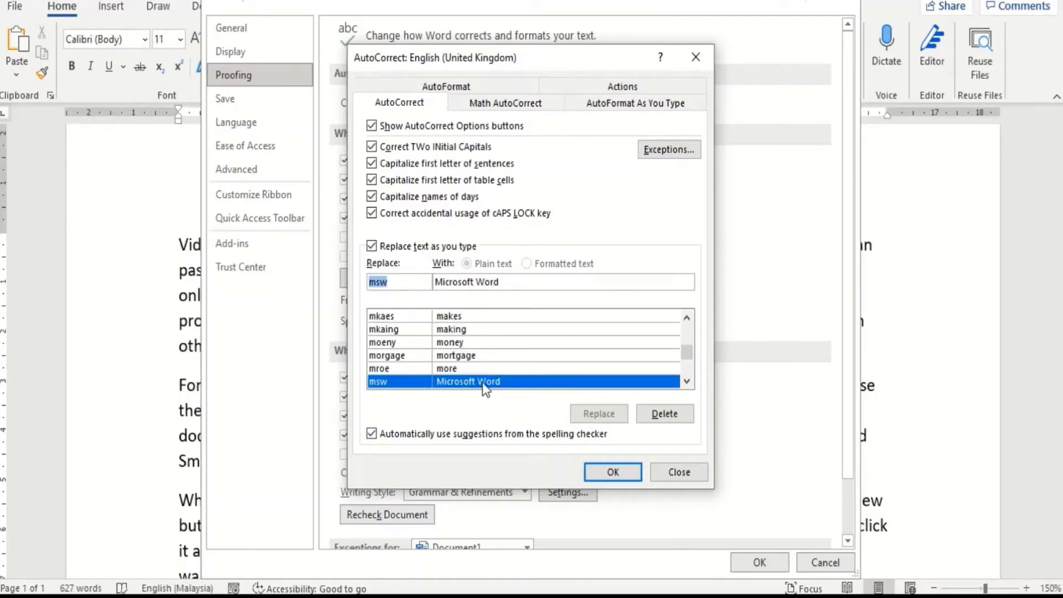
Add an AutoCorrect entry that replaces "mse" with "Microsoft Excel".
left_click(392, 283)
key("BackSpace")
type("e")
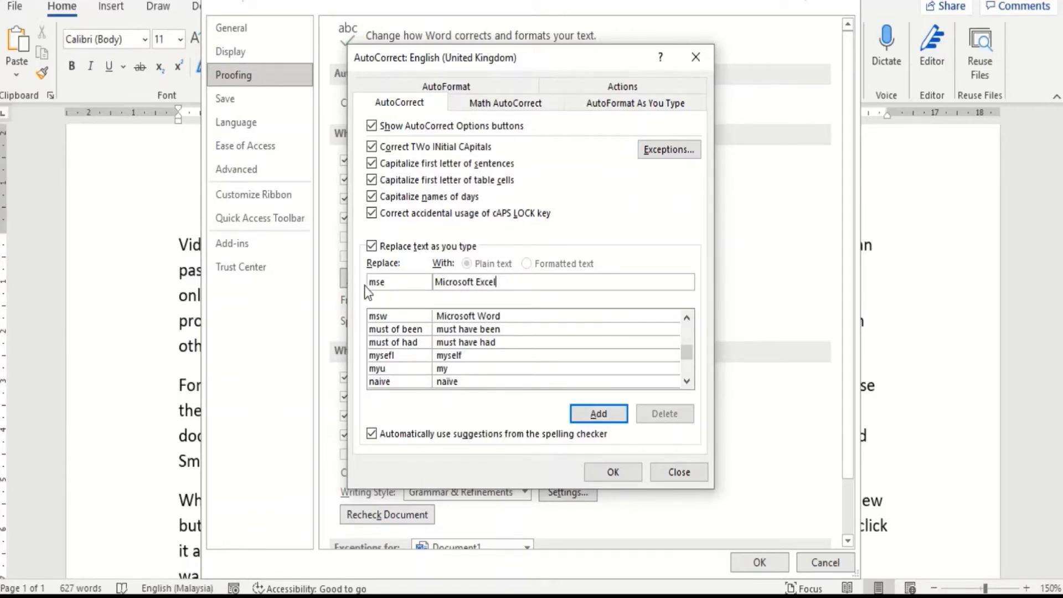
left_click(598, 415)
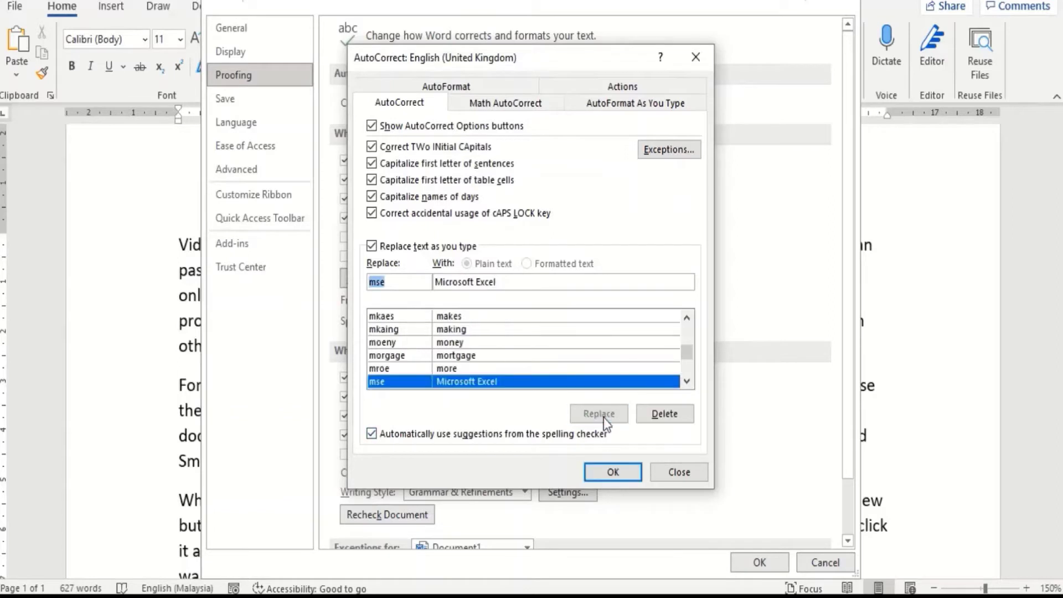
Add an AutoCorrect entry that replaces "mdb" with "MD Bytes" and accept the AutoCorrect settings.
left_click(396, 284)
key("BackSpace")
key("BackSpace")
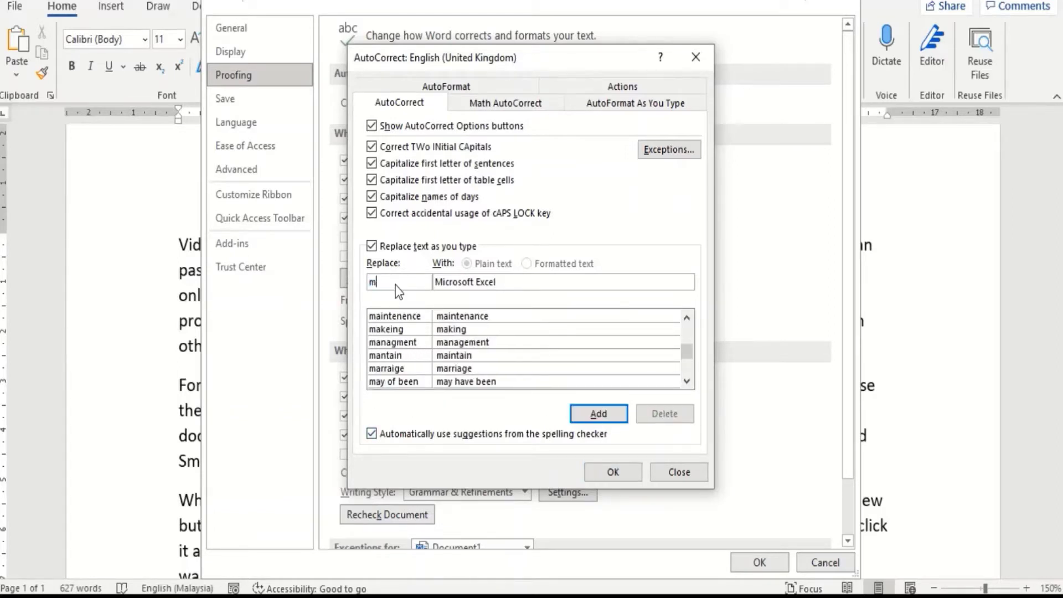
type("db")
left_click_drag(508, 280, 428, 270)
type("MD Bytes")
left_click(592, 419)
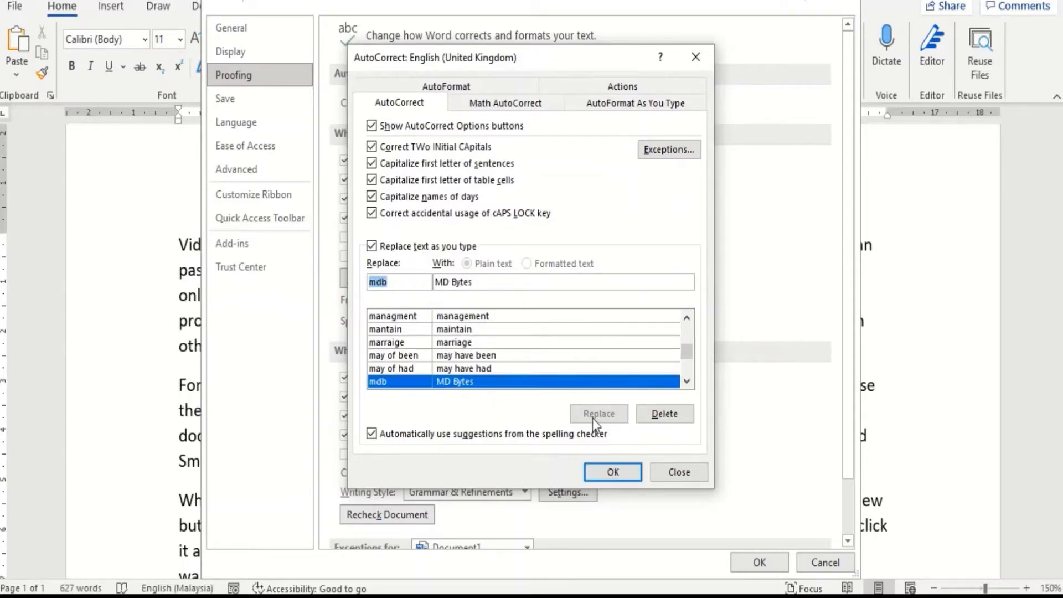
left_click(612, 474)
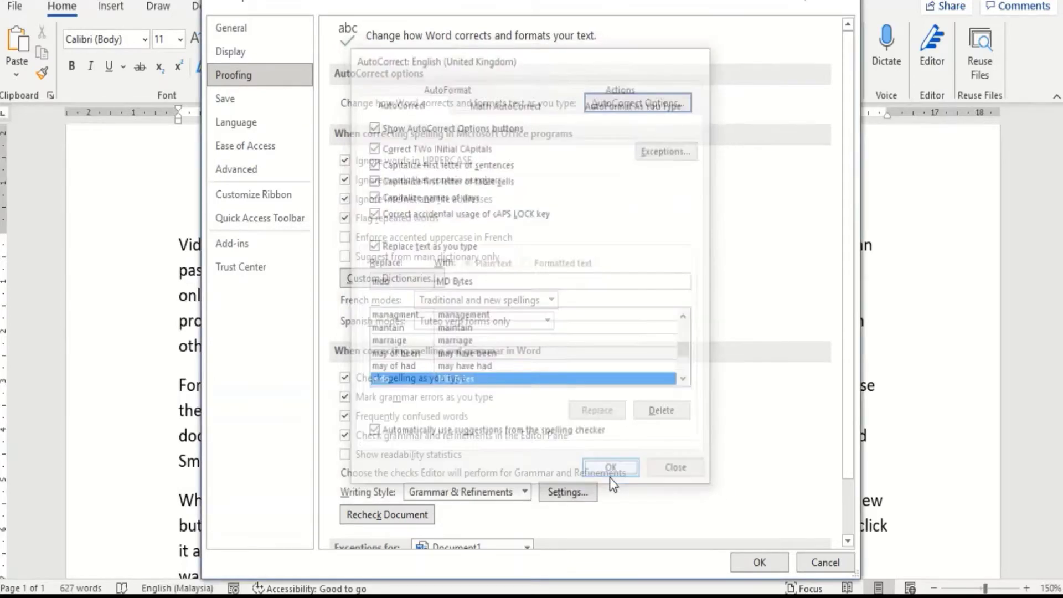
Accept the Word options and test the AutoCorrect entries by entering "mdb", "msw" and "mse" after the second paragraph and "mdb" after the first.
left_click(753, 563)
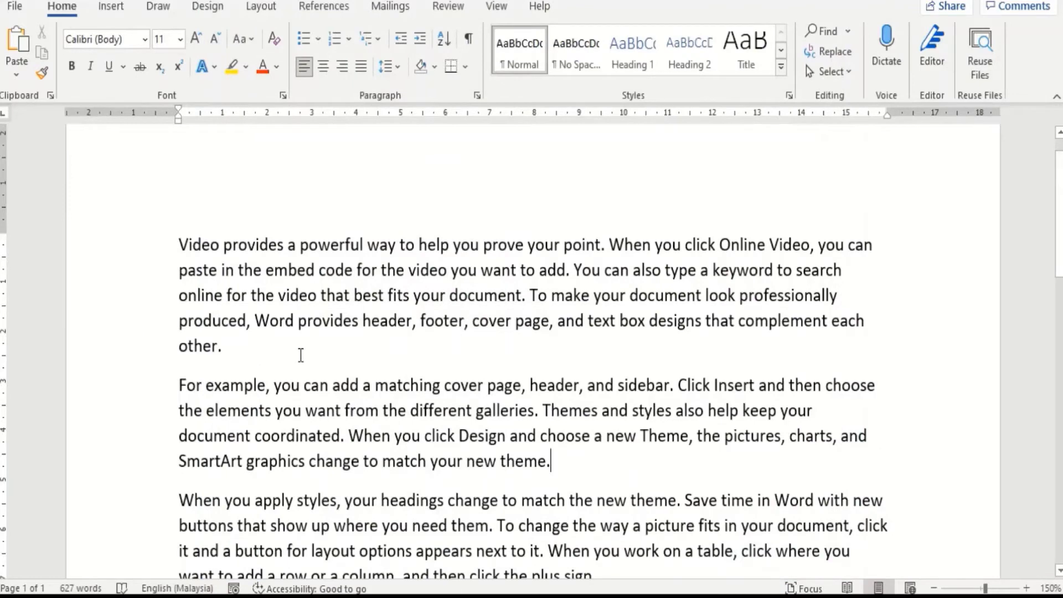
left_click(564, 470)
type("m")
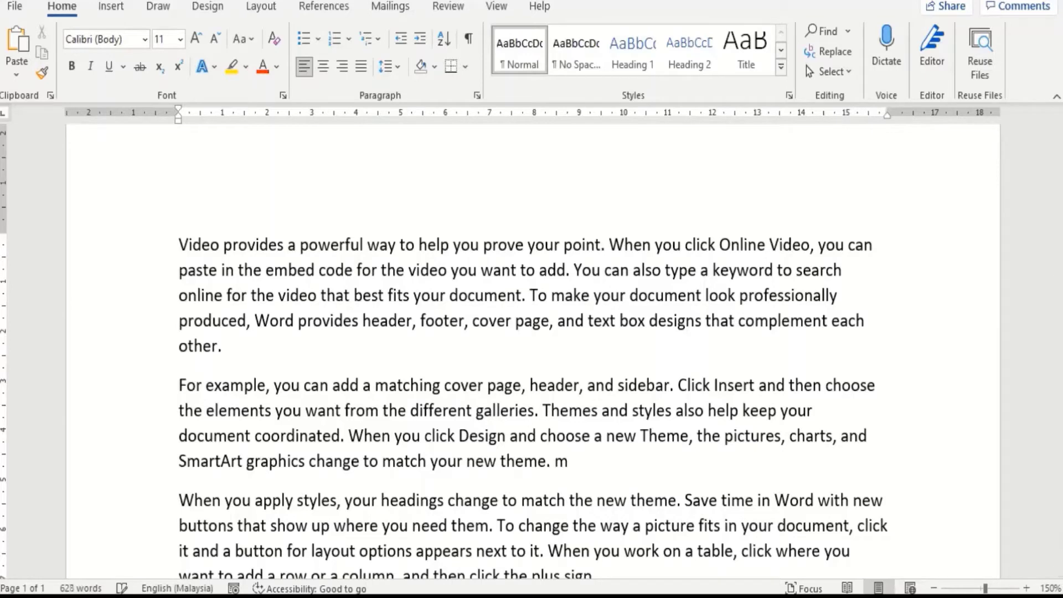
type("d")
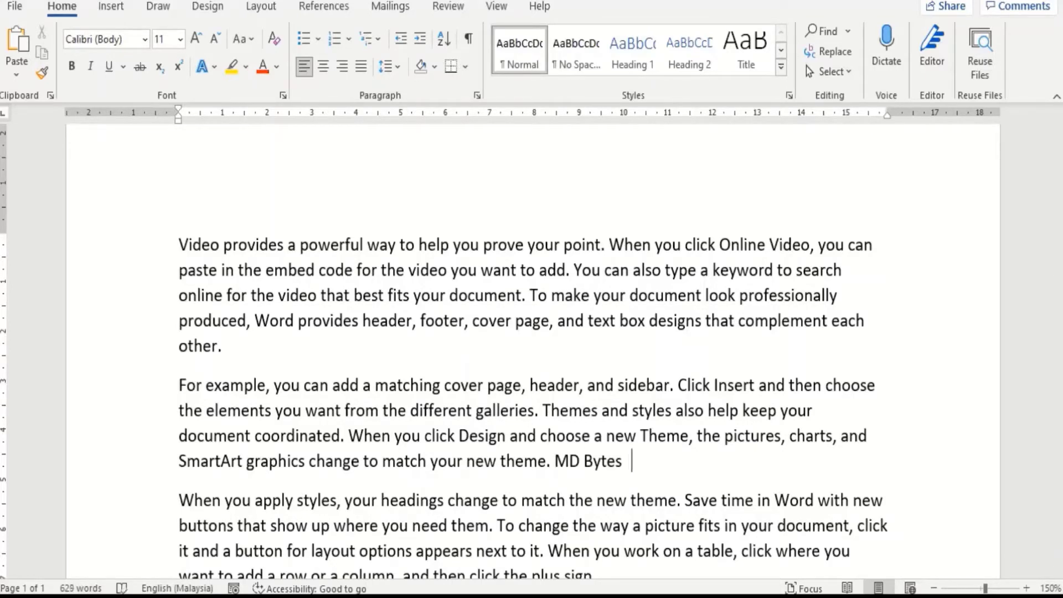
type("msw")
key("F3")
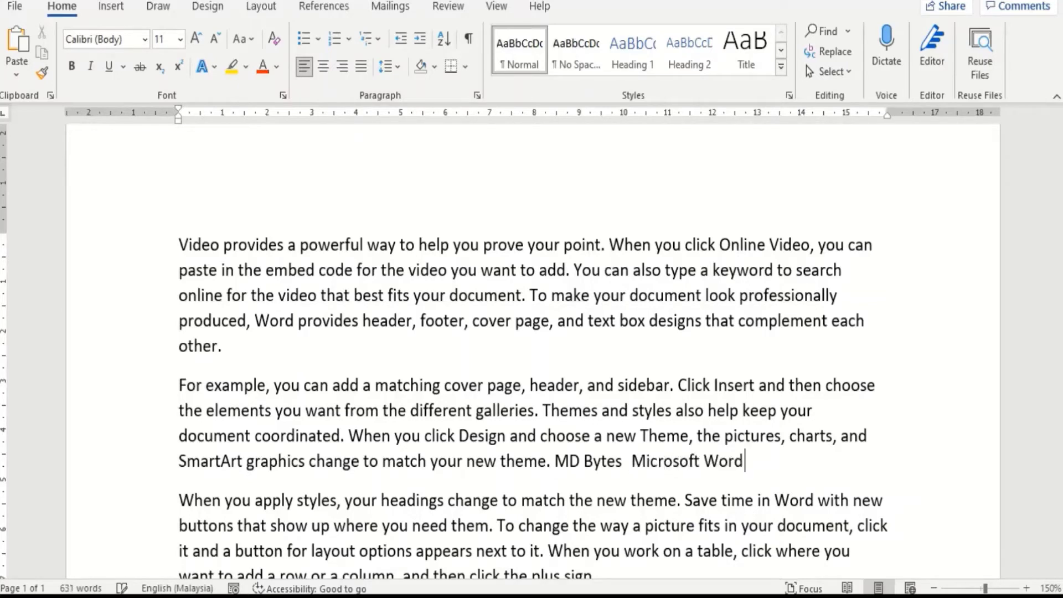
type("mse")
key("F3")
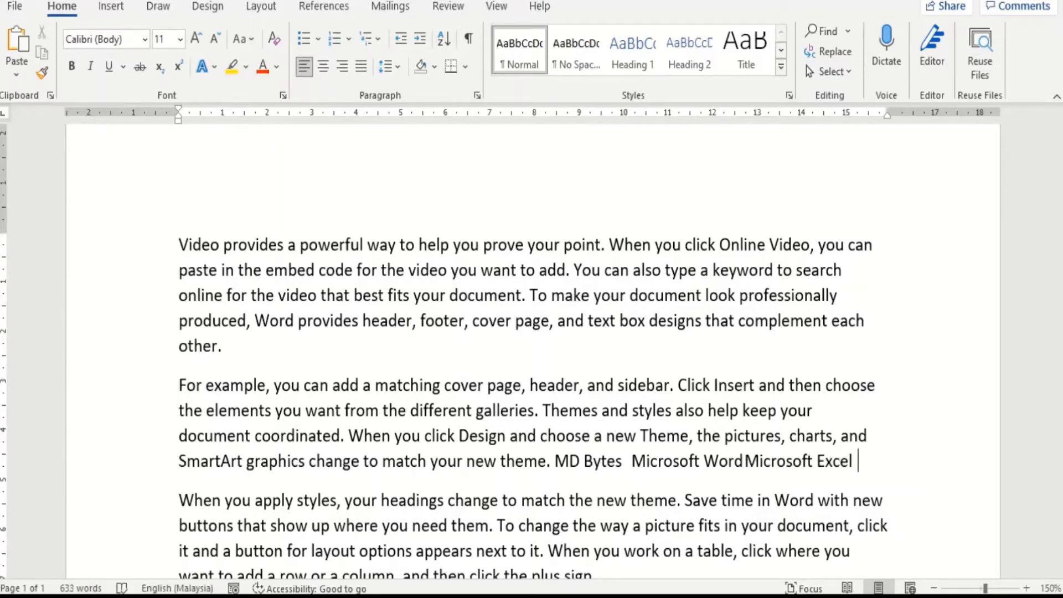
left_click(340, 350)
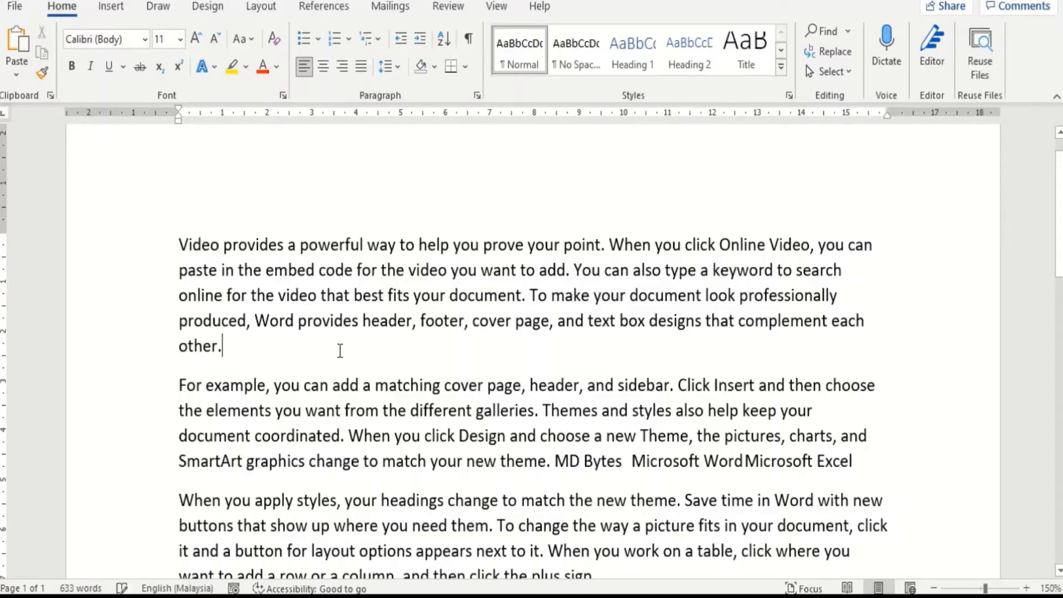
type("mdb")
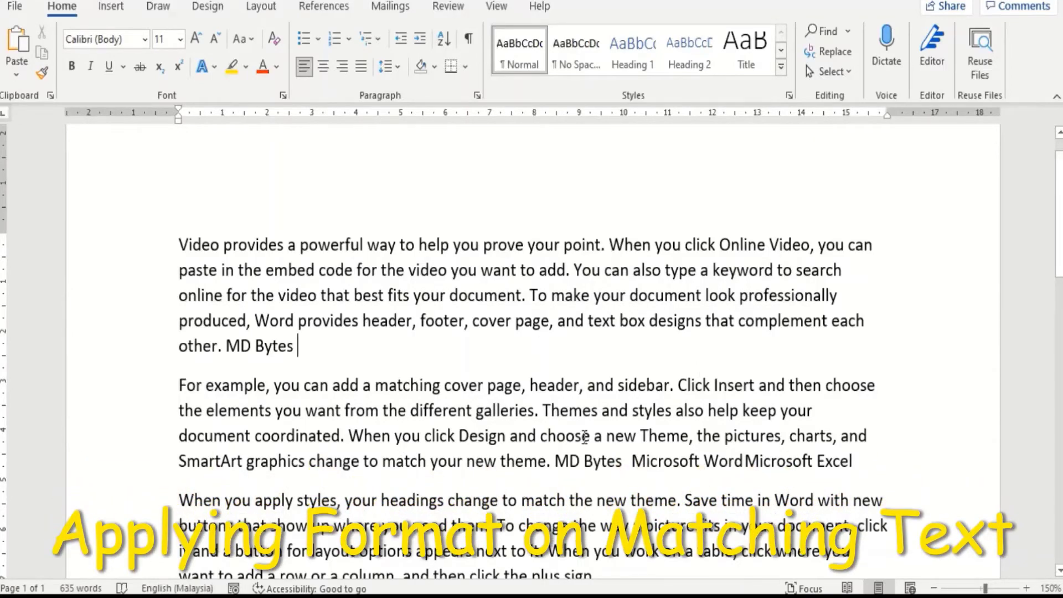
Justify the document's last paragraph and make it italic.
left_click_drag(1059, 228, 1029, 493)
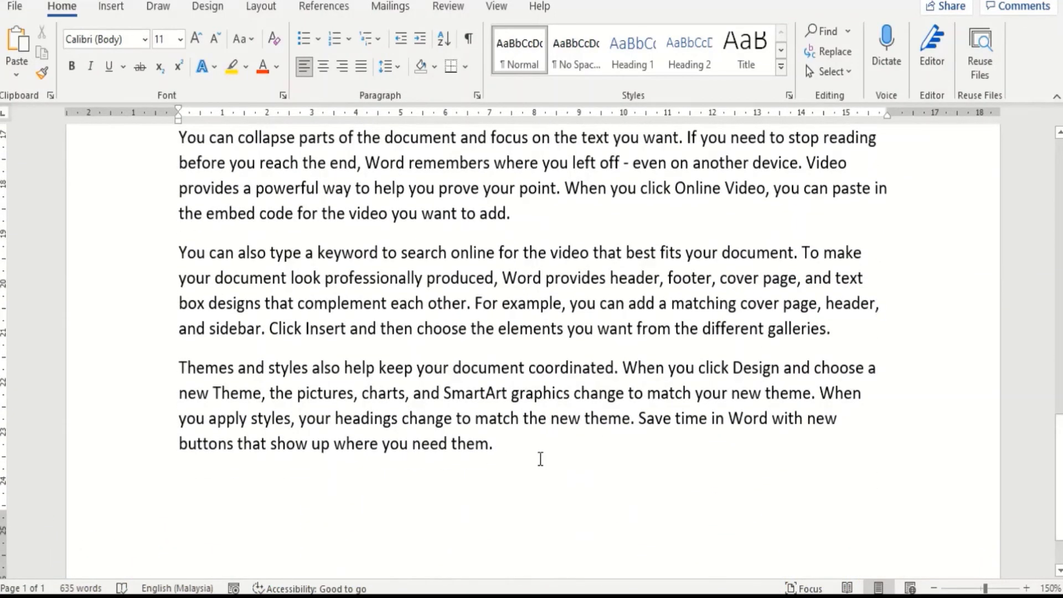
left_click_drag(514, 448, 179, 368)
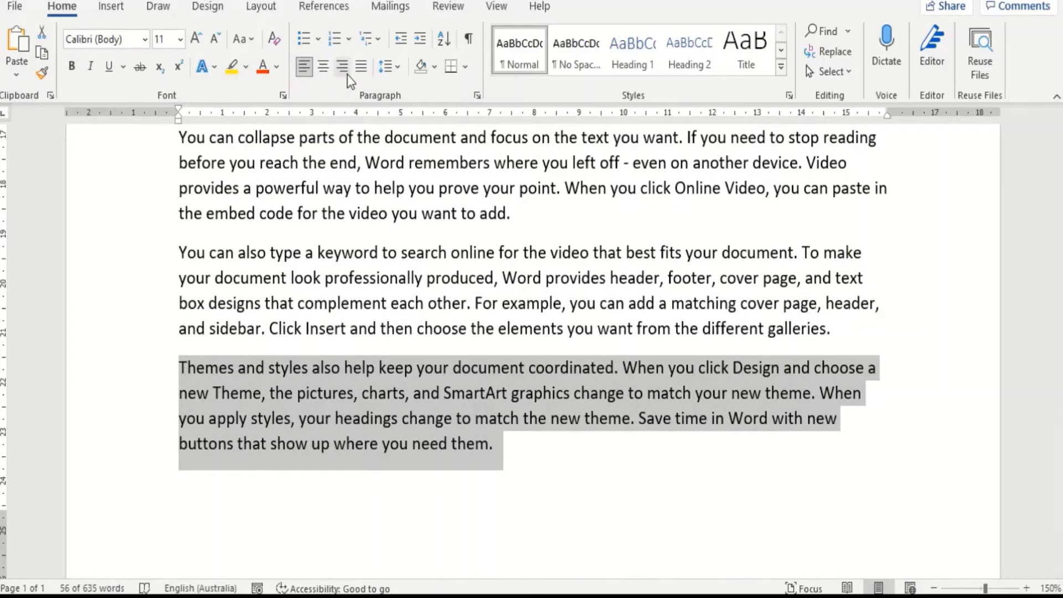
left_click(361, 67)
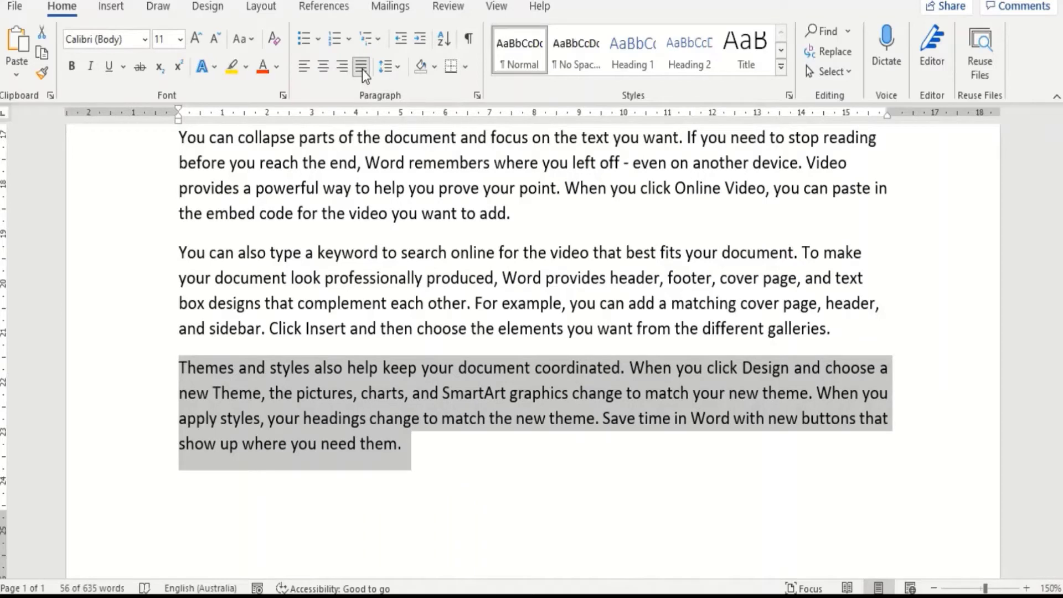
left_click(91, 72)
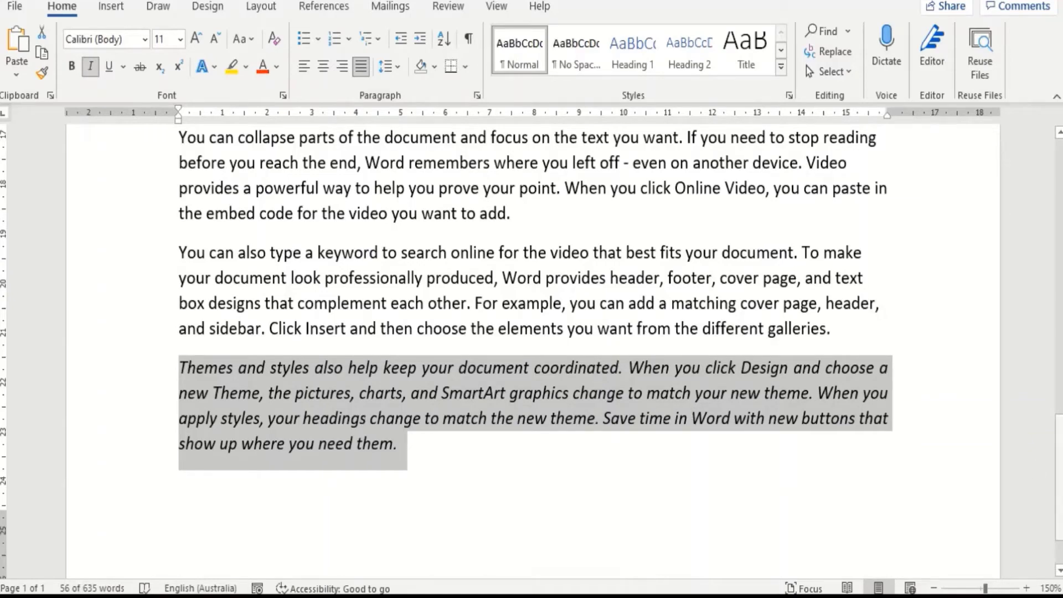
Update the Normal style to match the formatting of the selected last paragraph, and close the style list.
mouse_move(1060, 468)
left_mouse_down()
mouse_move(1060, 357)
mouse_move(1034, 217)
mouse_move(1060, 365)
mouse_move(1060, 447)
left_mouse_up()
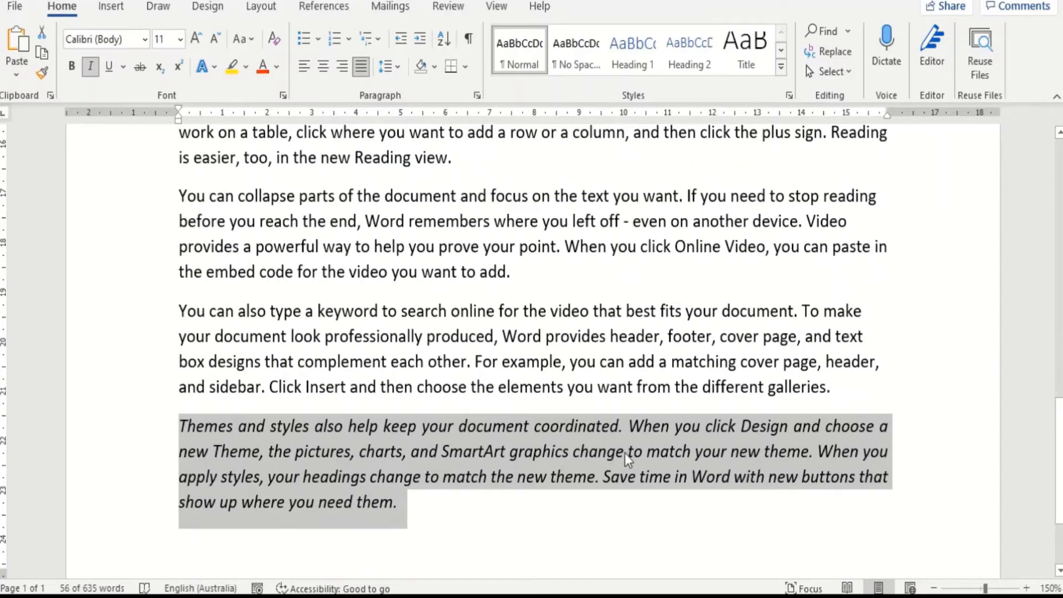
left_click(792, 98)
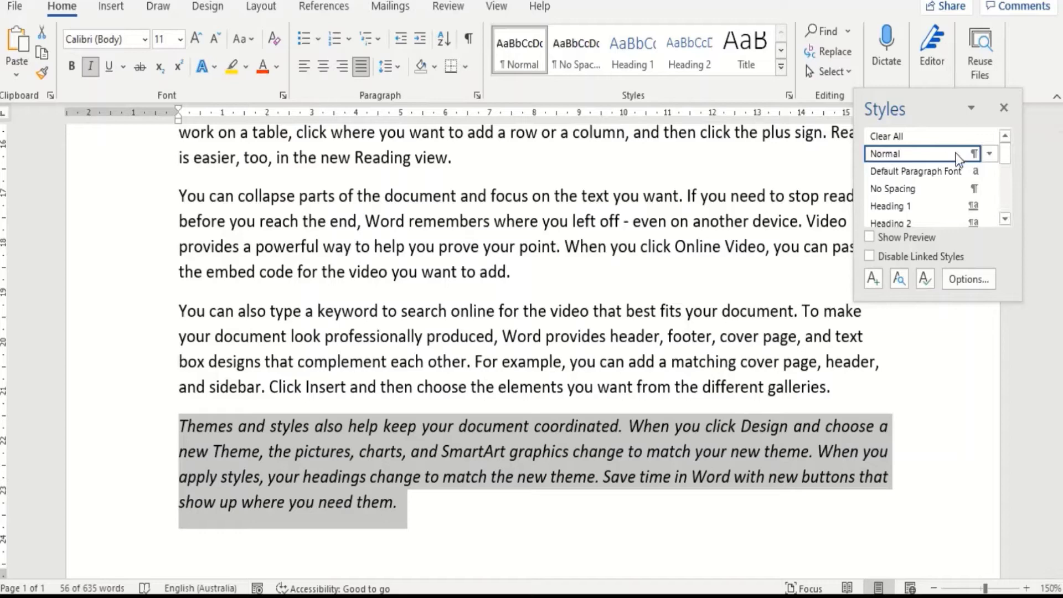
left_click(989, 155)
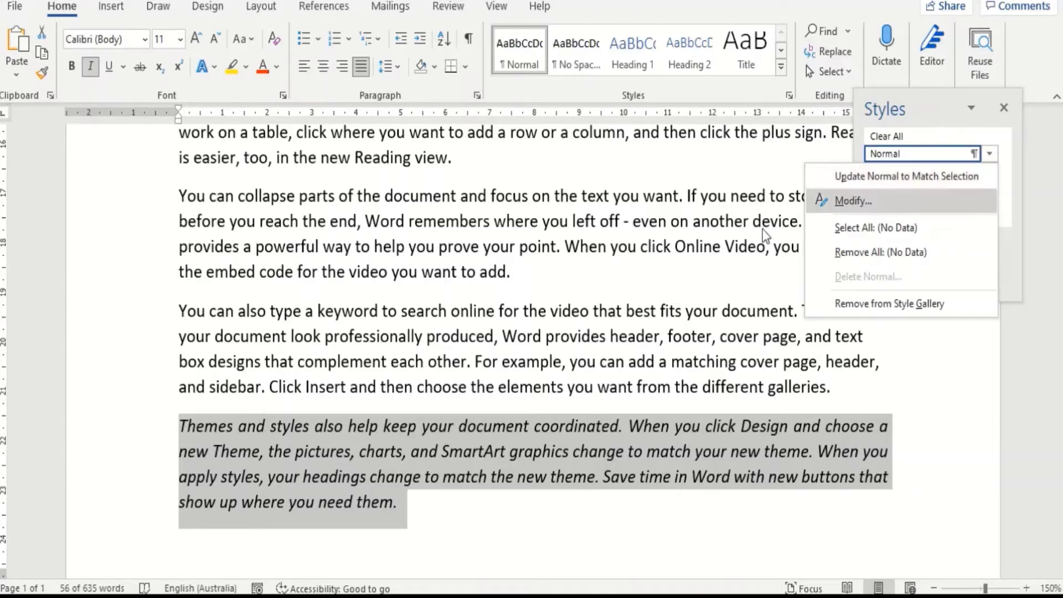
left_click(885, 179)
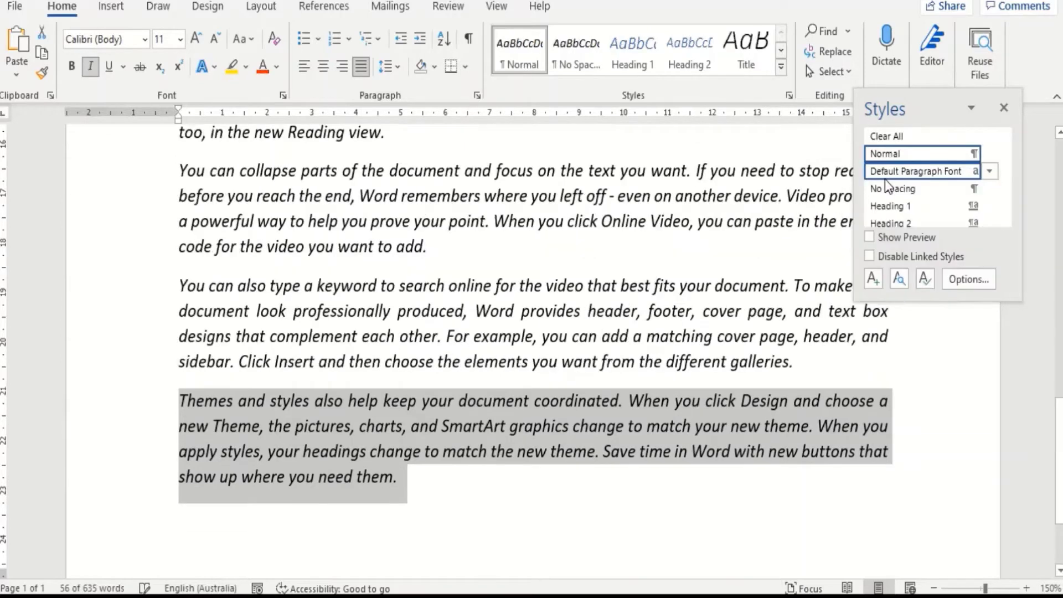
left_click(1004, 108)
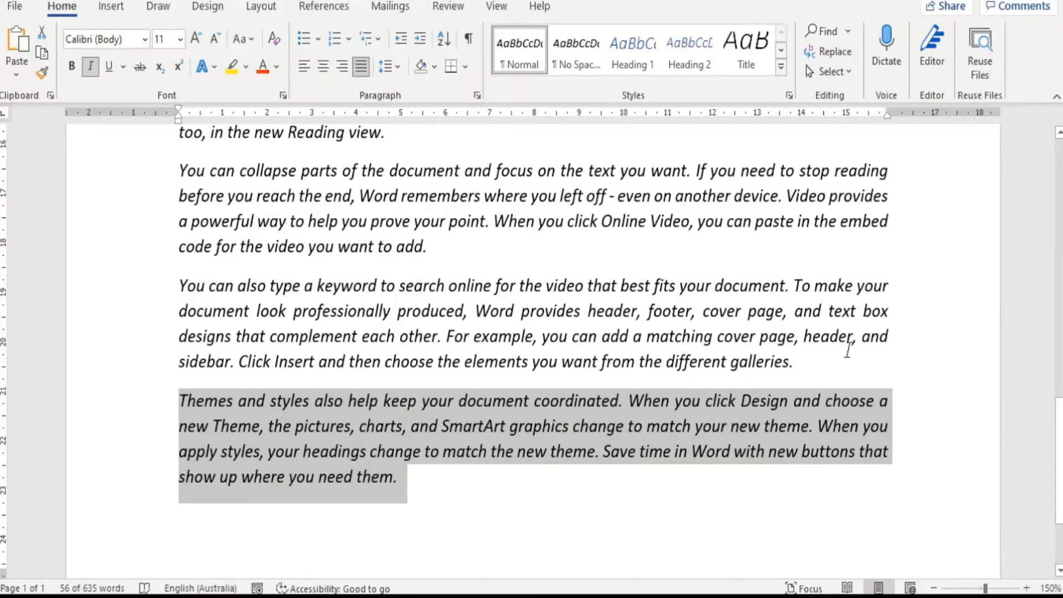
left_click(874, 372)
left_click_drag(1059, 452, 1038, 197)
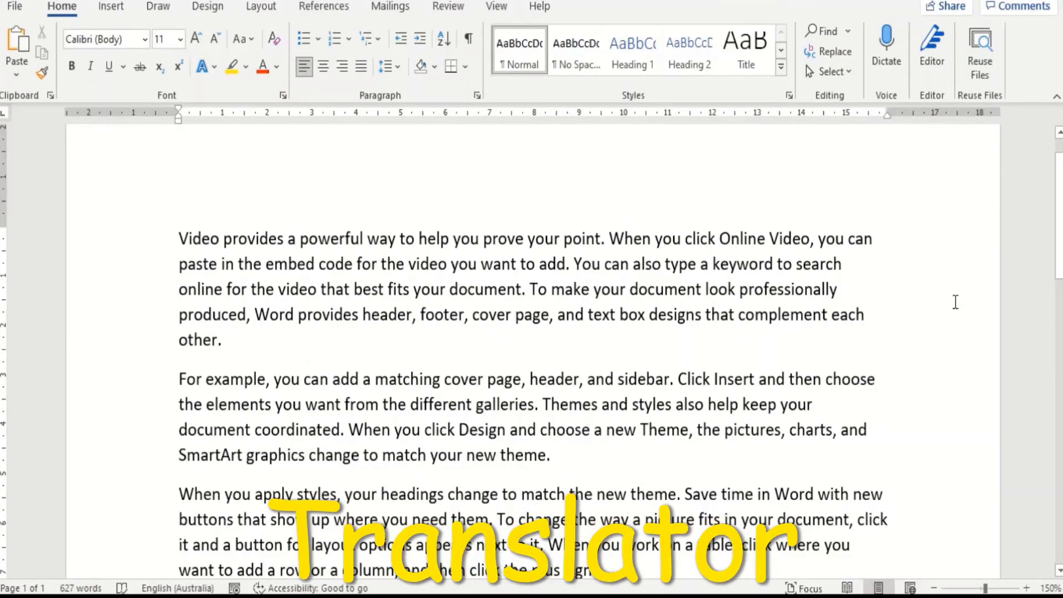
scroll(532, 354, "down", 10)
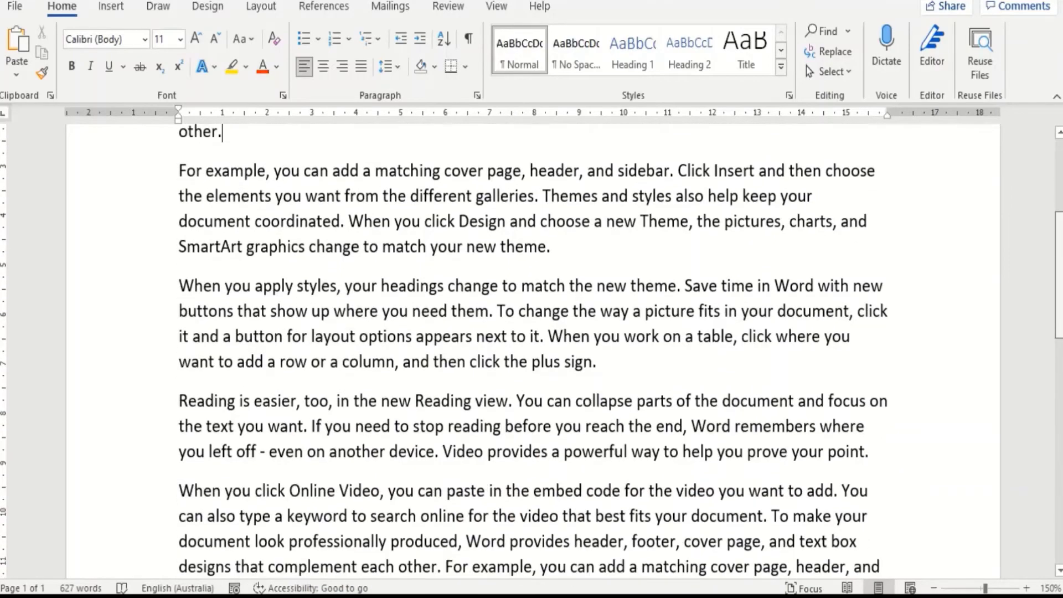
scroll(532, 355, "down", 4)
scroll(532, 354, "up", 10)
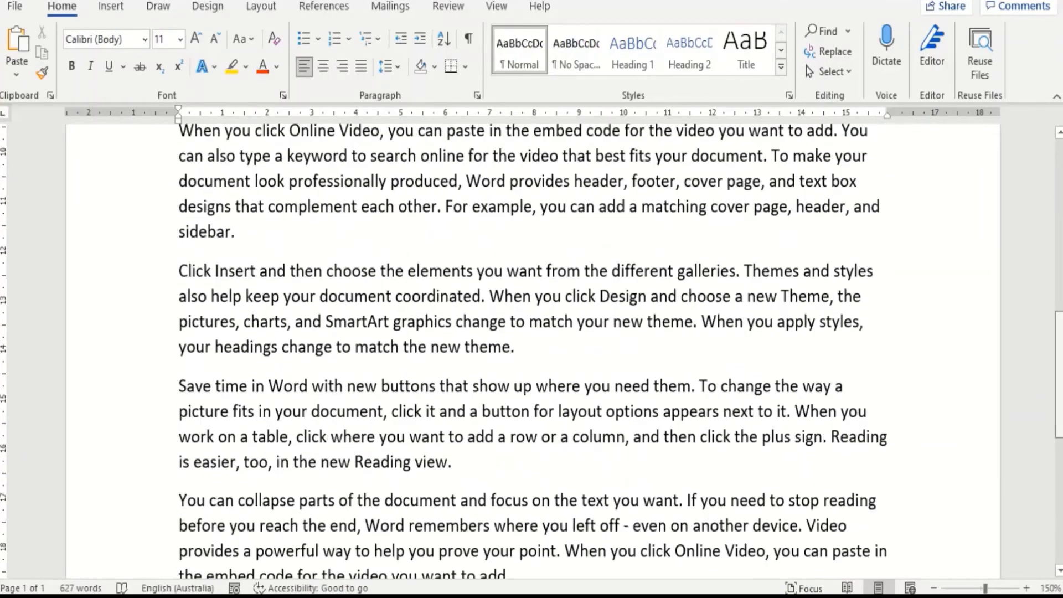
scroll(269, 314, "up", 5)
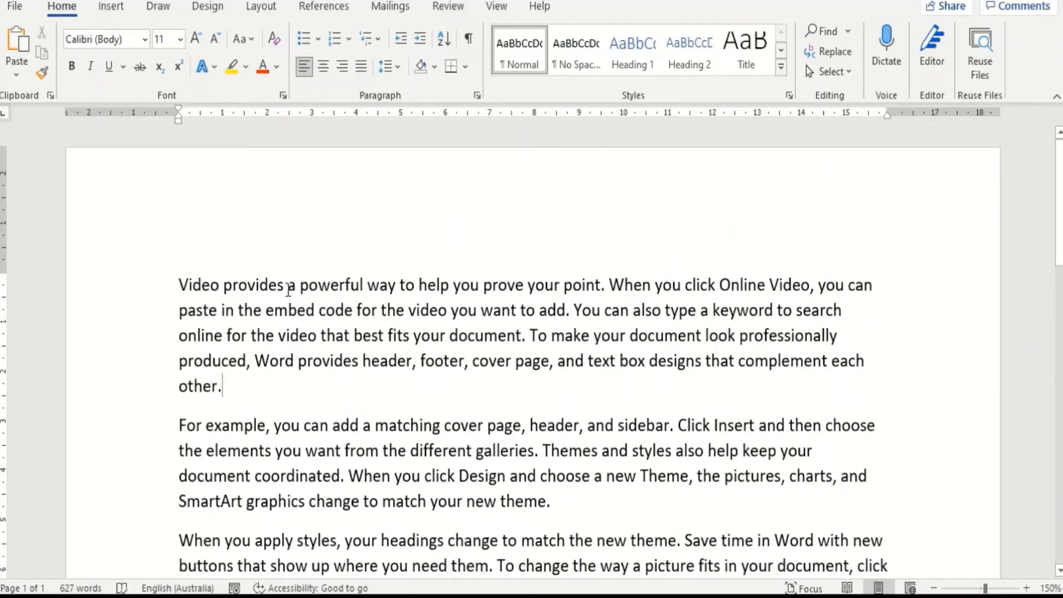
left_click(276, 384)
left_click_drag(268, 389, 173, 282)
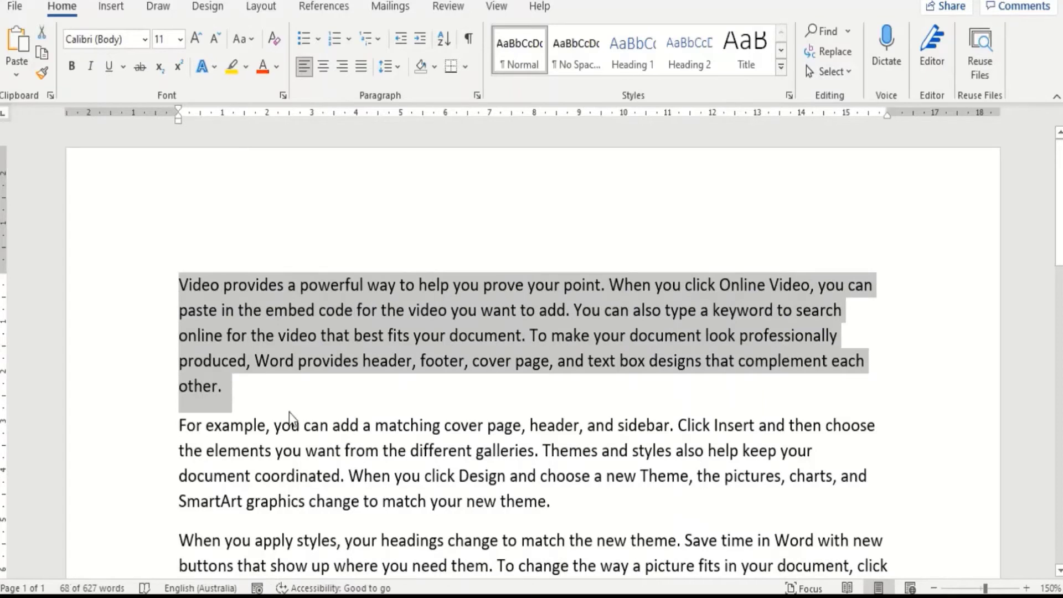
left_click(289, 419)
left_click_drag(206, 450, 341, 451)
left_click(381, 475)
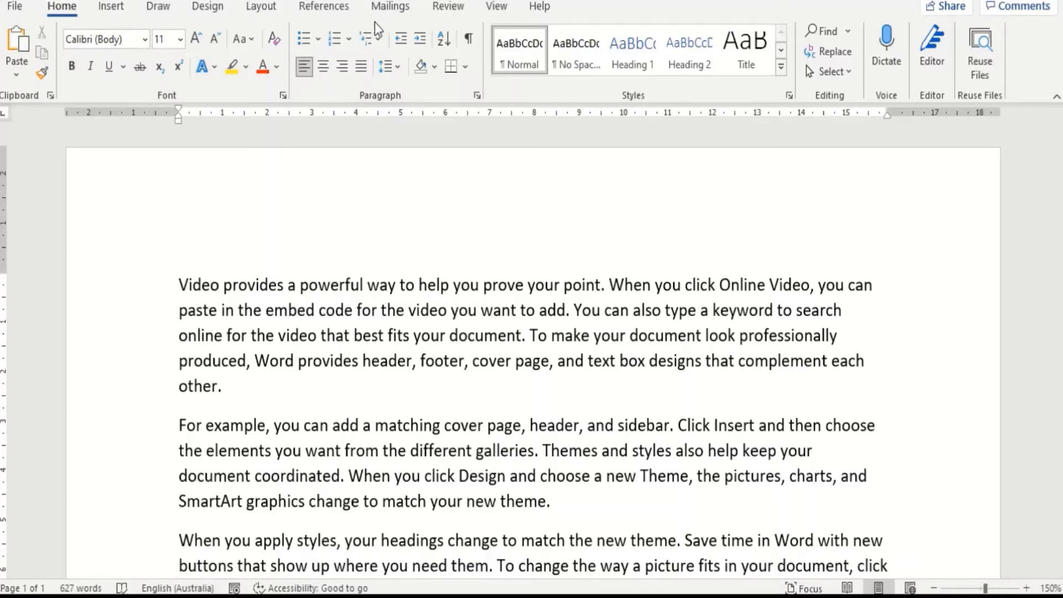
Translate the entire first paragraph as a selection with Microsoft Translator.
left_click(442, 17)
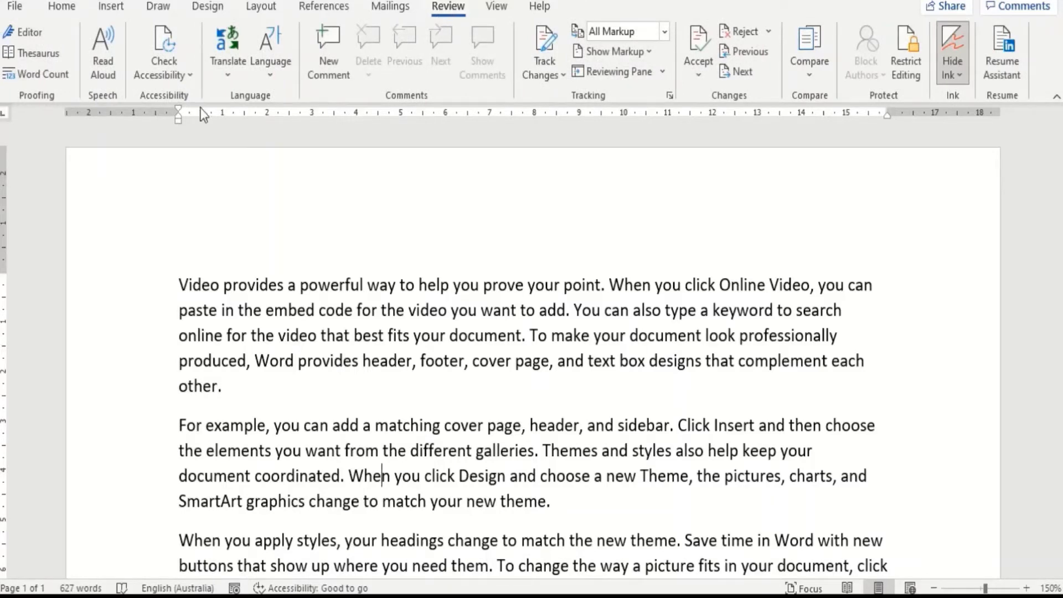
left_click(234, 71)
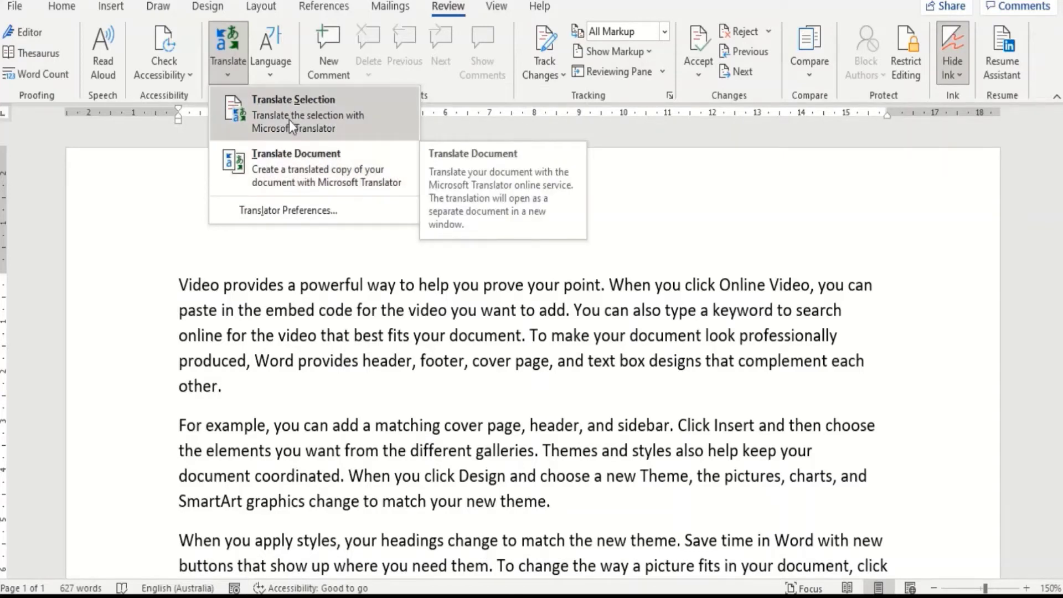
left_click(261, 394)
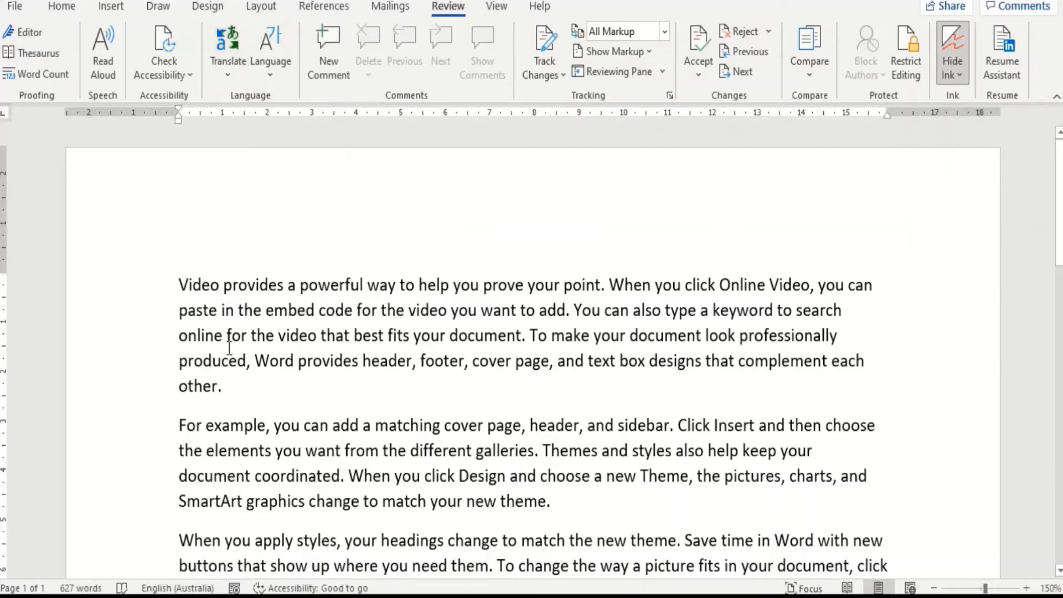
left_click_drag(238, 387, 195, 280)
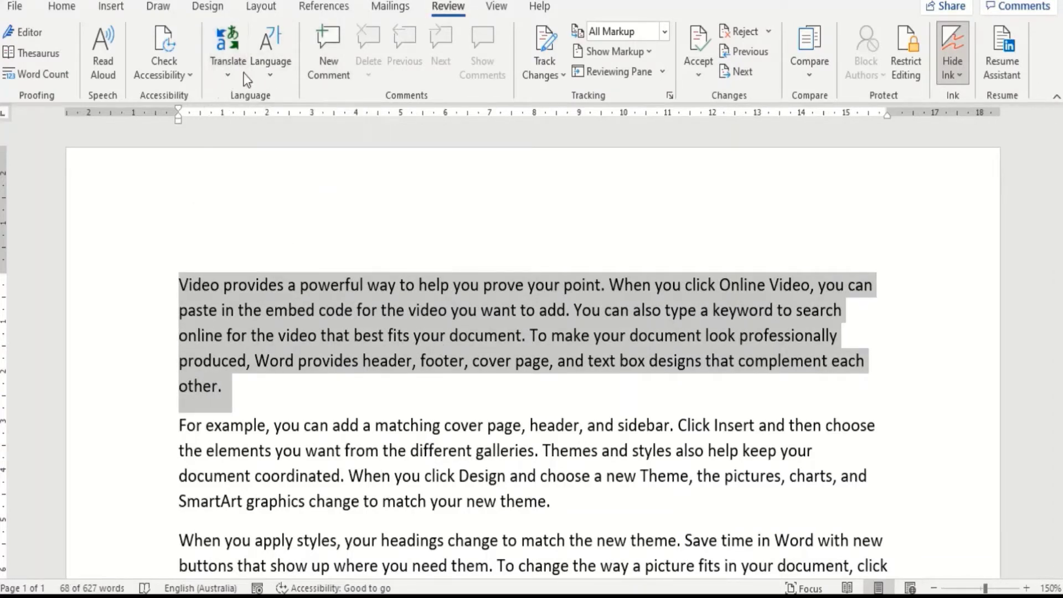
left_click(228, 58)
left_click(294, 123)
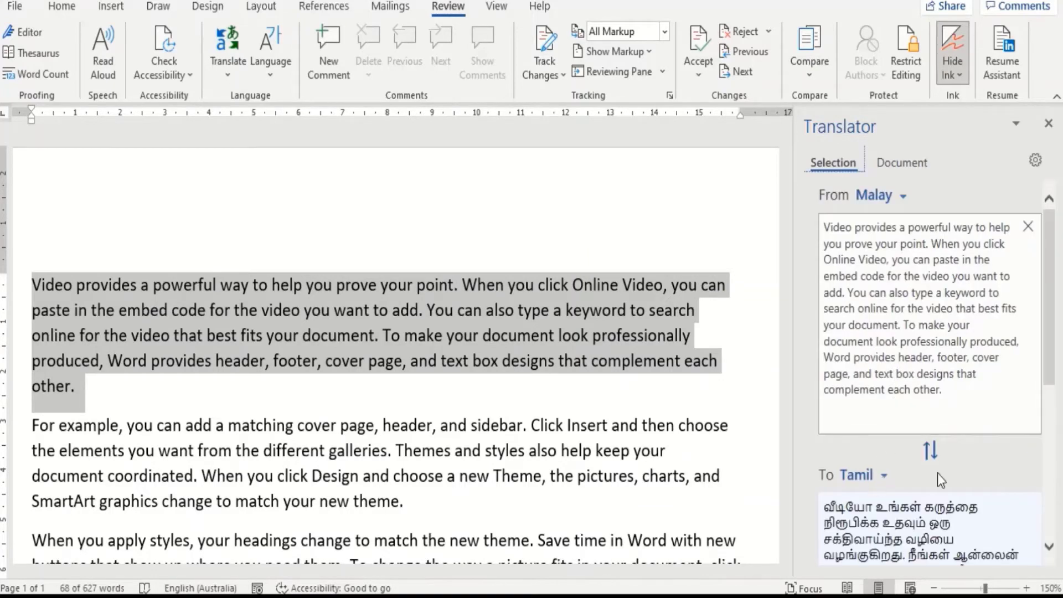
Choose Tamil as the target language for the first paragraph's translation.
left_click_drag(1048, 356, 1048, 426)
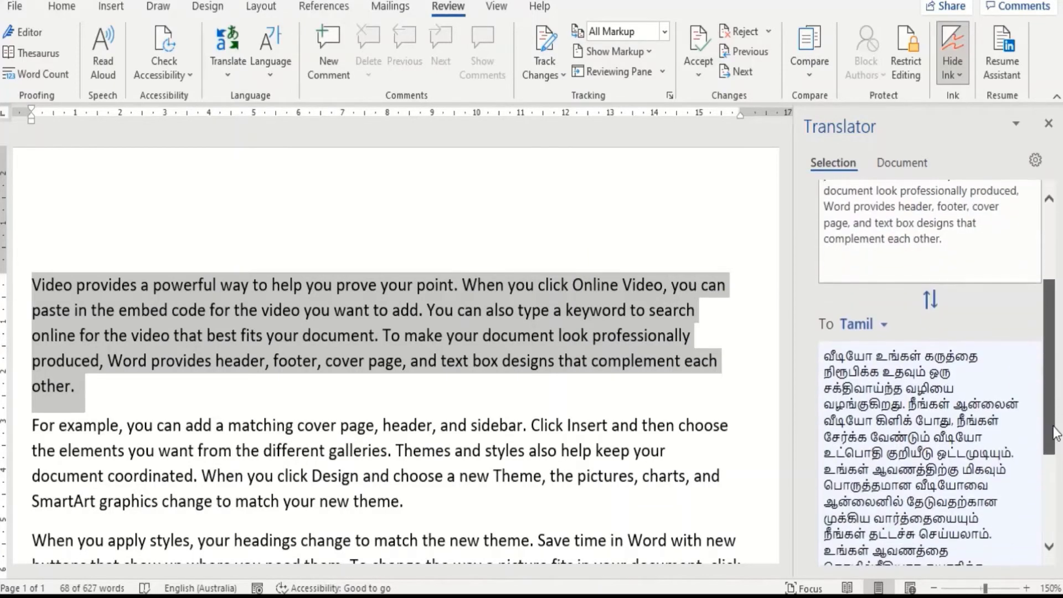
left_click(886, 331)
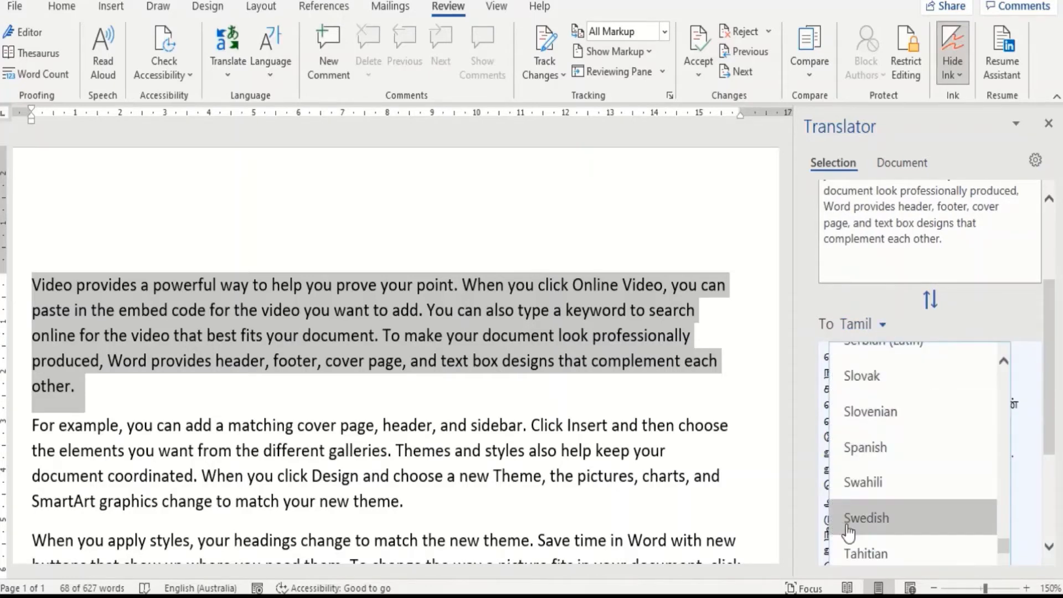
mouse_move(1003, 545)
left_mouse_down()
mouse_move(1006, 382)
mouse_move(1004, 552)
left_mouse_up()
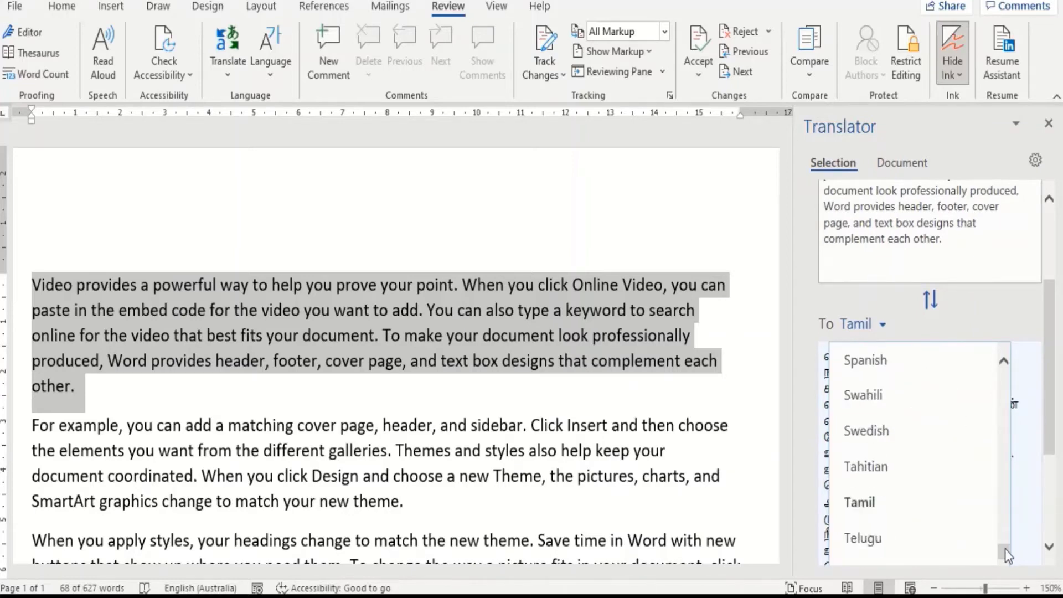
left_click(868, 504)
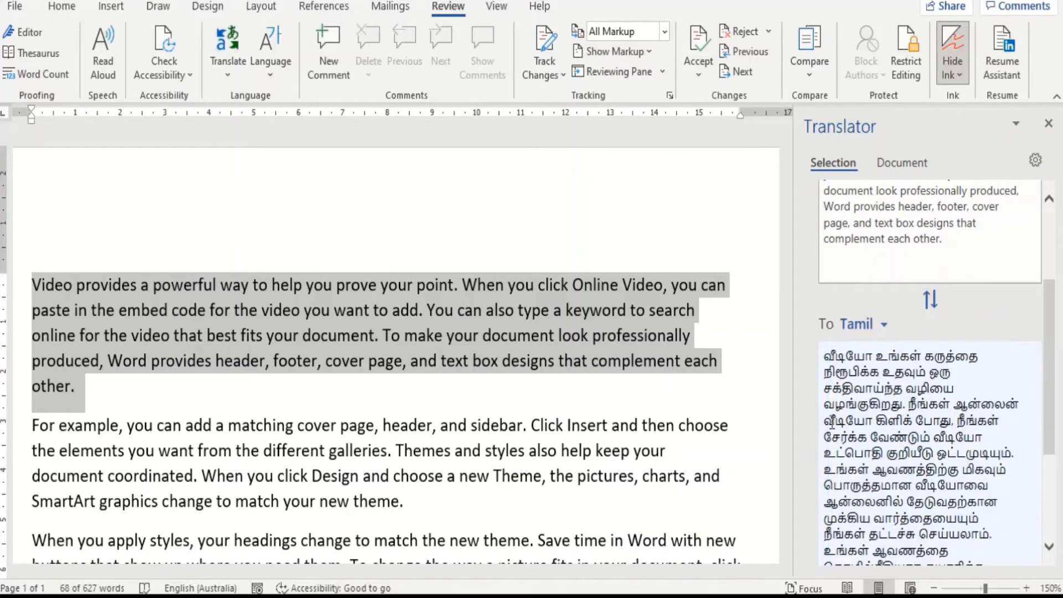
Replace the first paragraph with its Tamil translation, close the translator, and undo the replacement.
left_click_drag(1055, 330, 1058, 435)
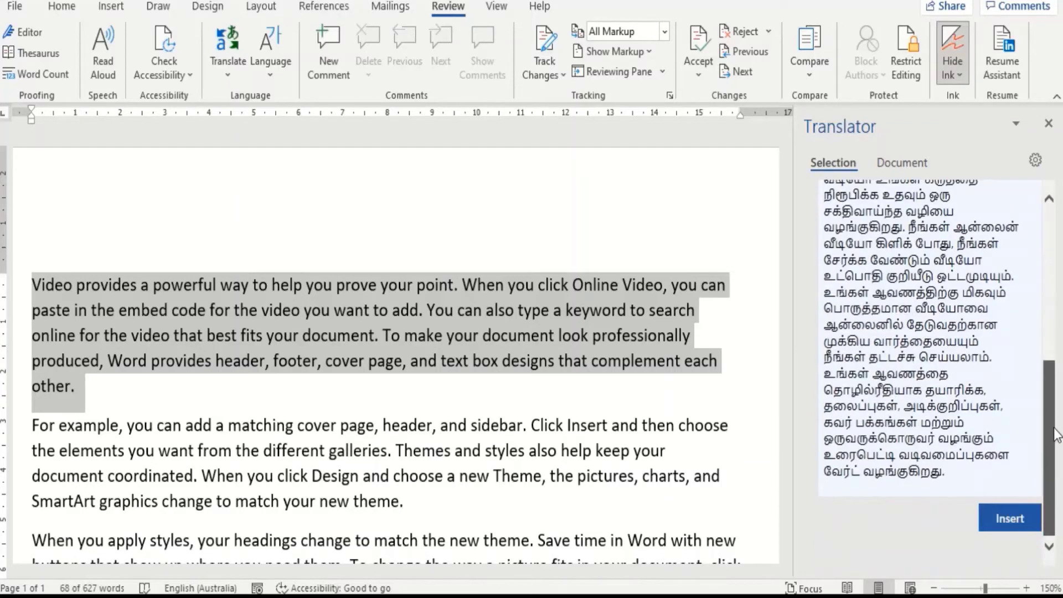
left_click(1006, 520)
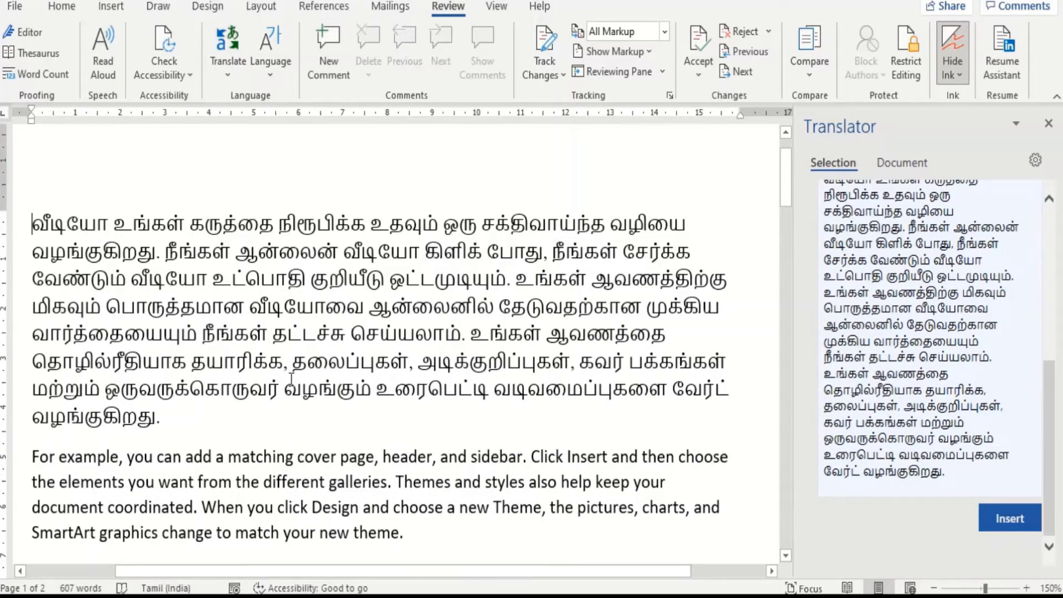
left_click(1048, 124)
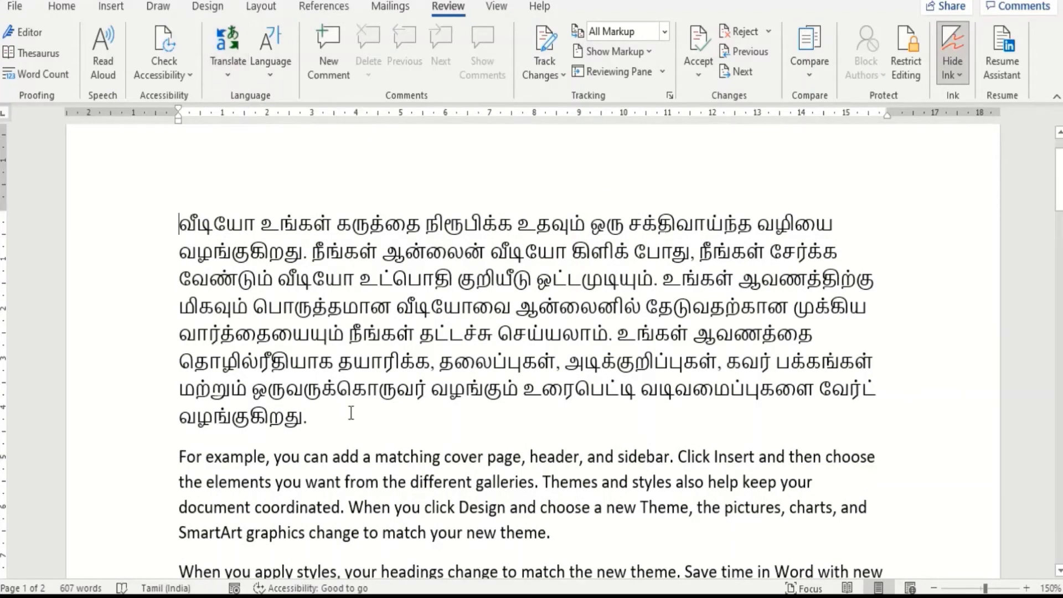
key("ctrl+z")
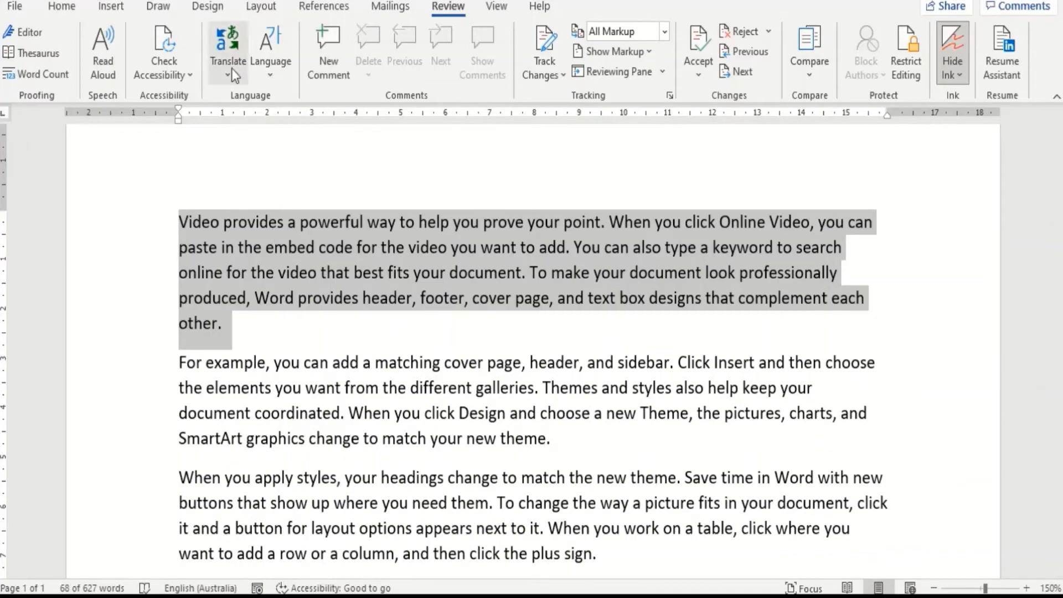
Start a translation of the whole document and set its source language to English.
left_click(231, 68)
left_click(320, 169)
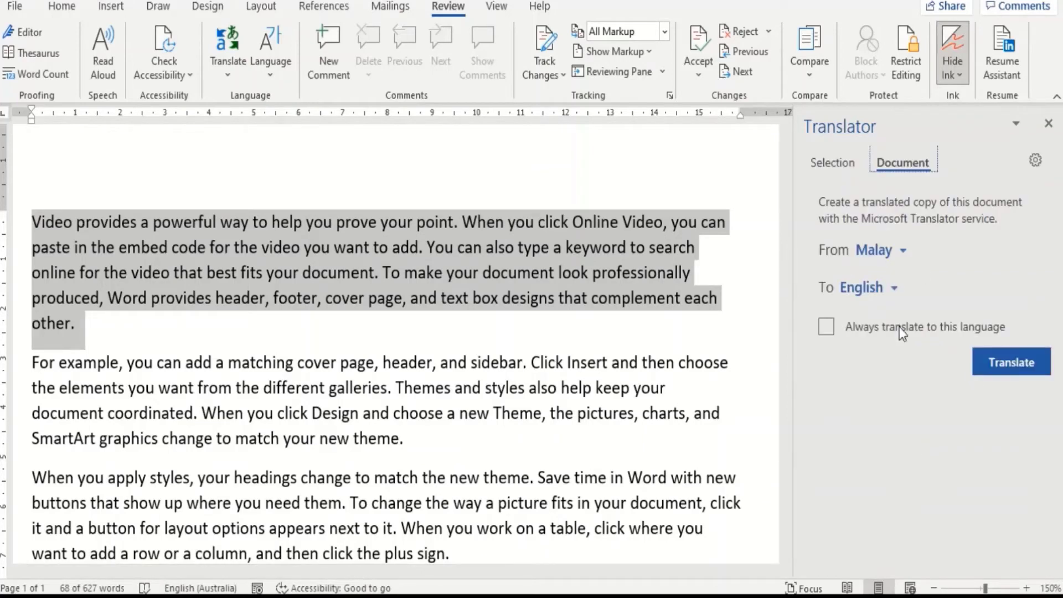
left_click(895, 252)
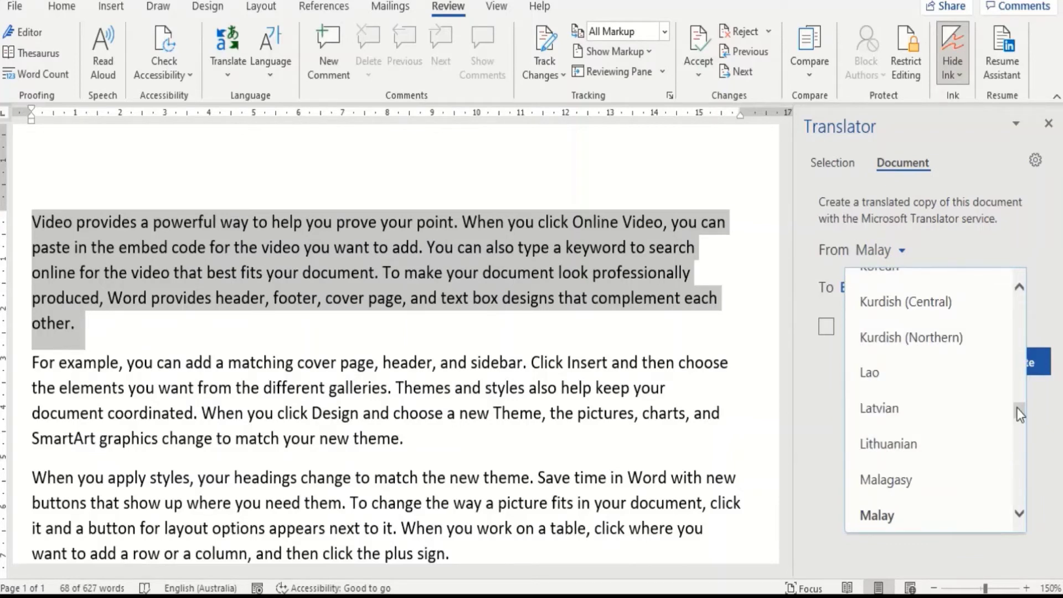
left_click_drag(1017, 408, 1022, 347)
left_click(916, 310)
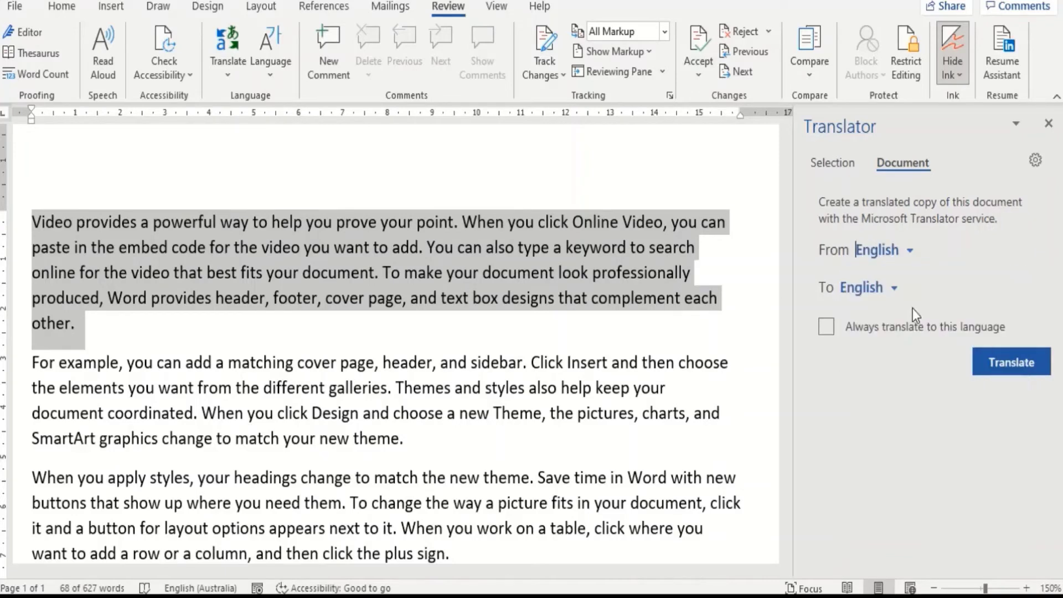
Set Tamil as the target language, translate the document into a new copy, and look through the translated text.
left_click(894, 289)
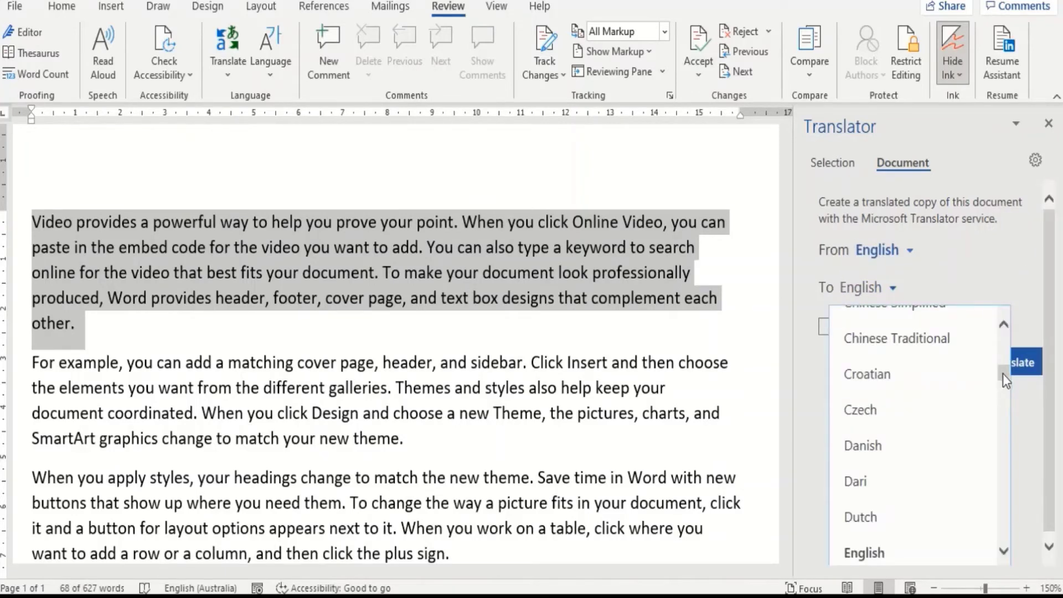
left_click_drag(1003, 374, 1008, 518)
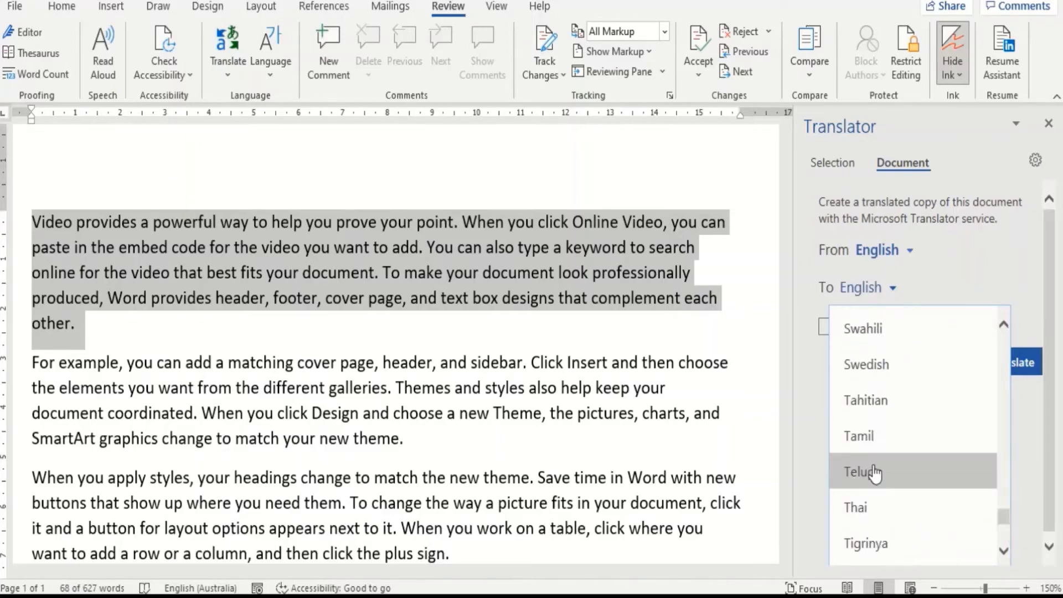
left_click(882, 433)
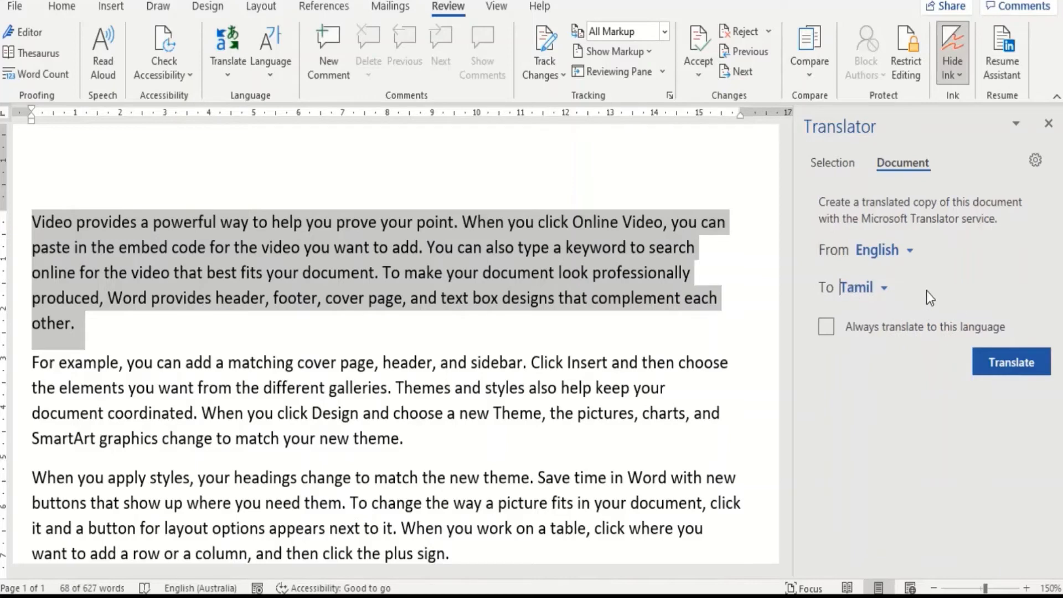
left_click(990, 357)
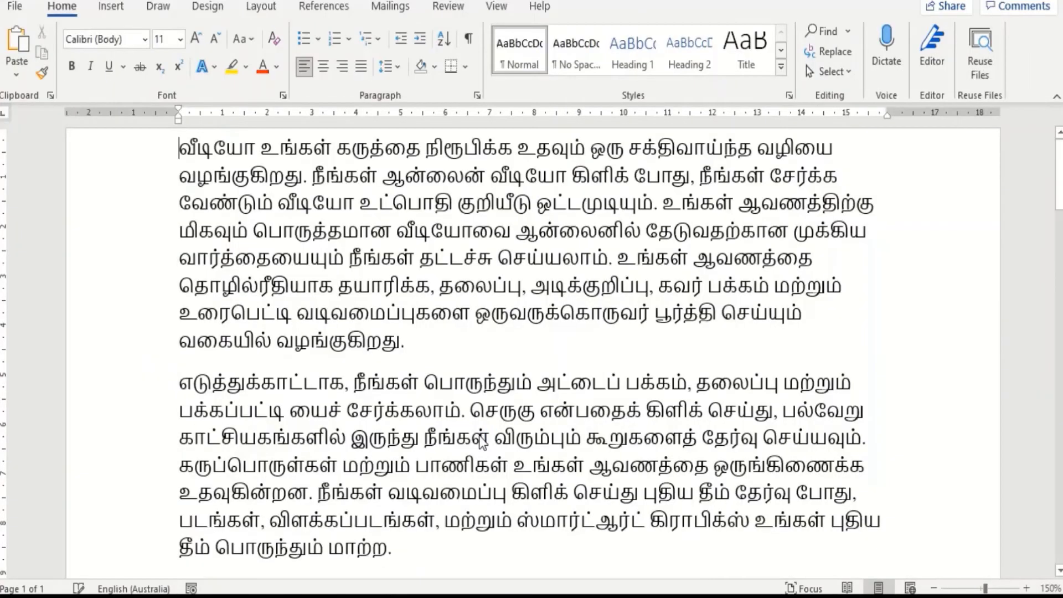
left_click_drag(1059, 208, 1058, 488)
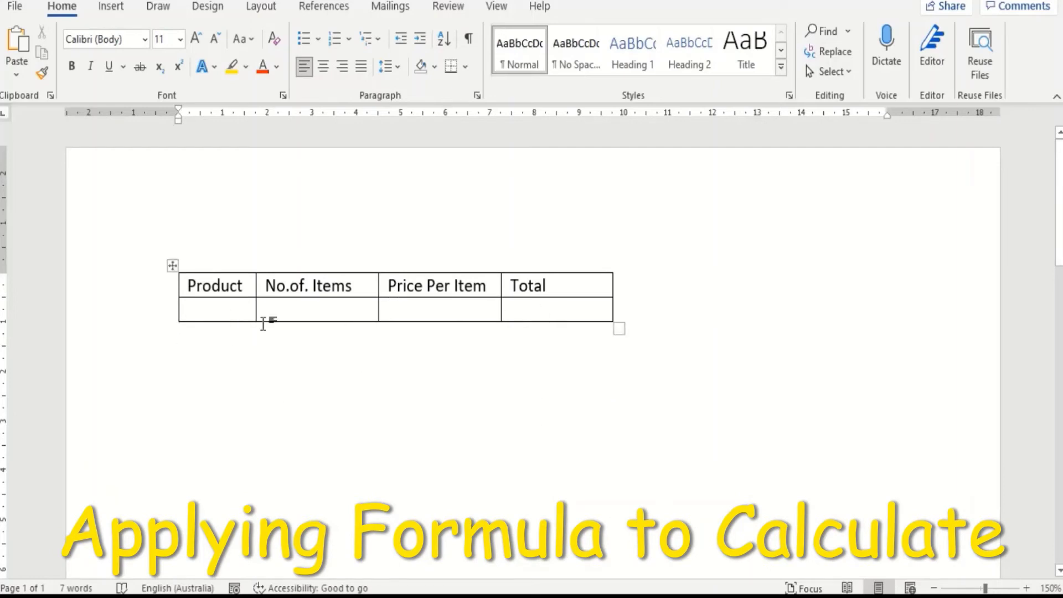
Fill the first empty table row with product A, 5 items and a price per item of 3.00.
left_click(223, 313)
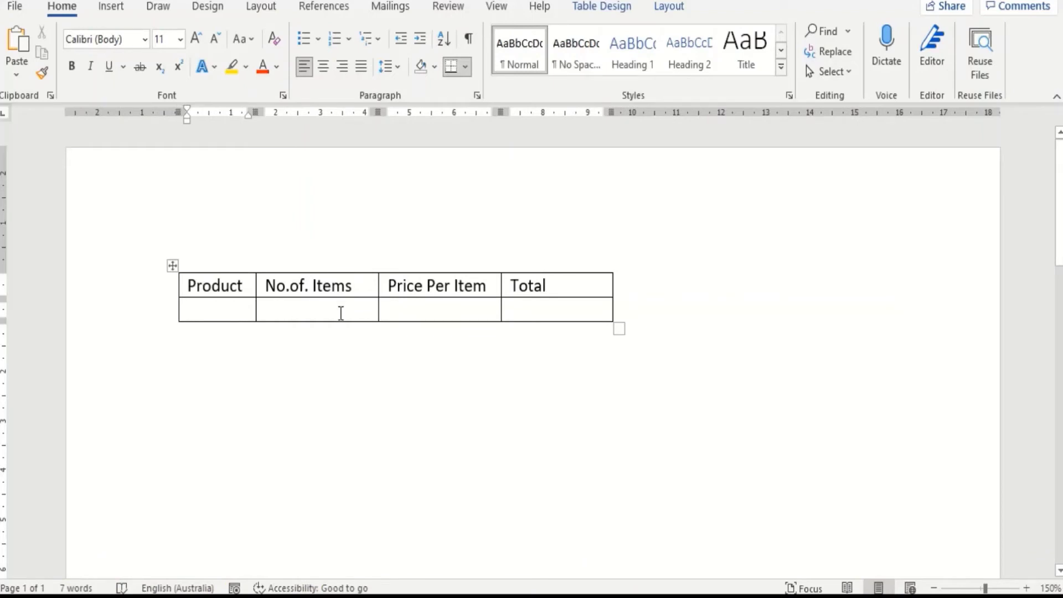
type("A")
left_click(339, 313)
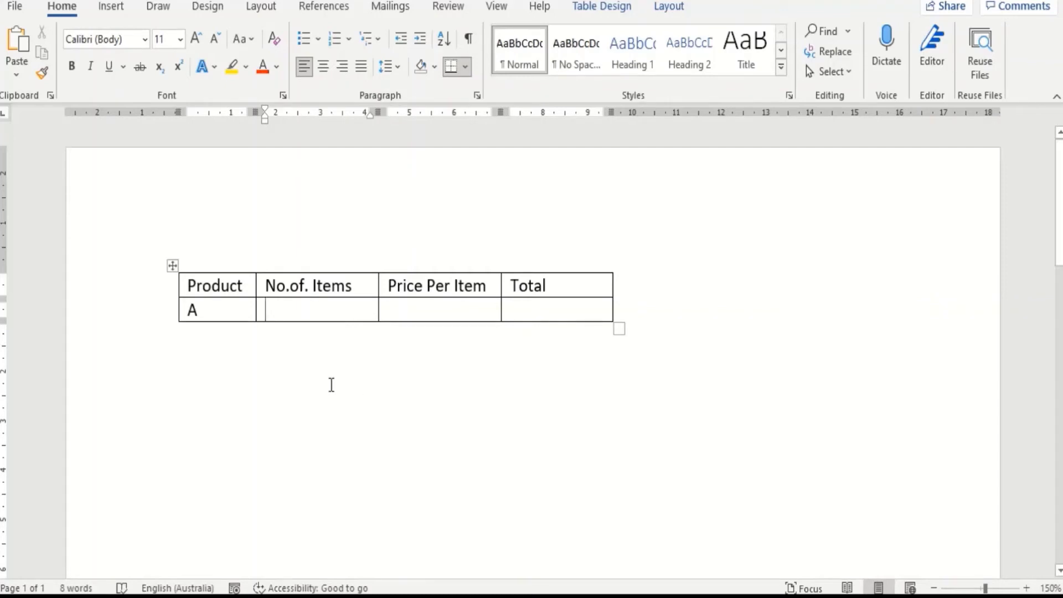
type("5")
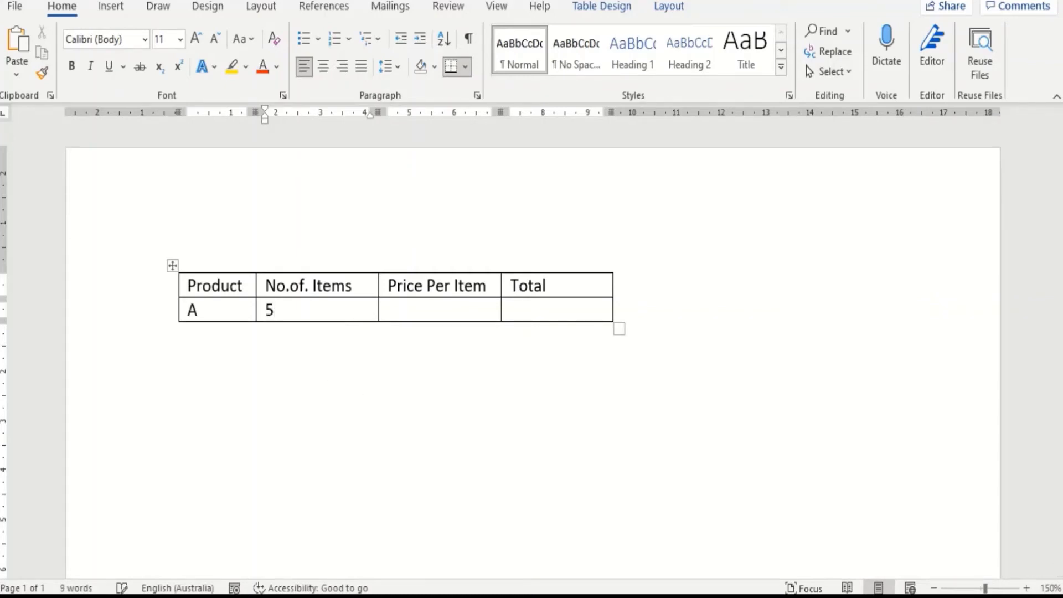
key("Tab")
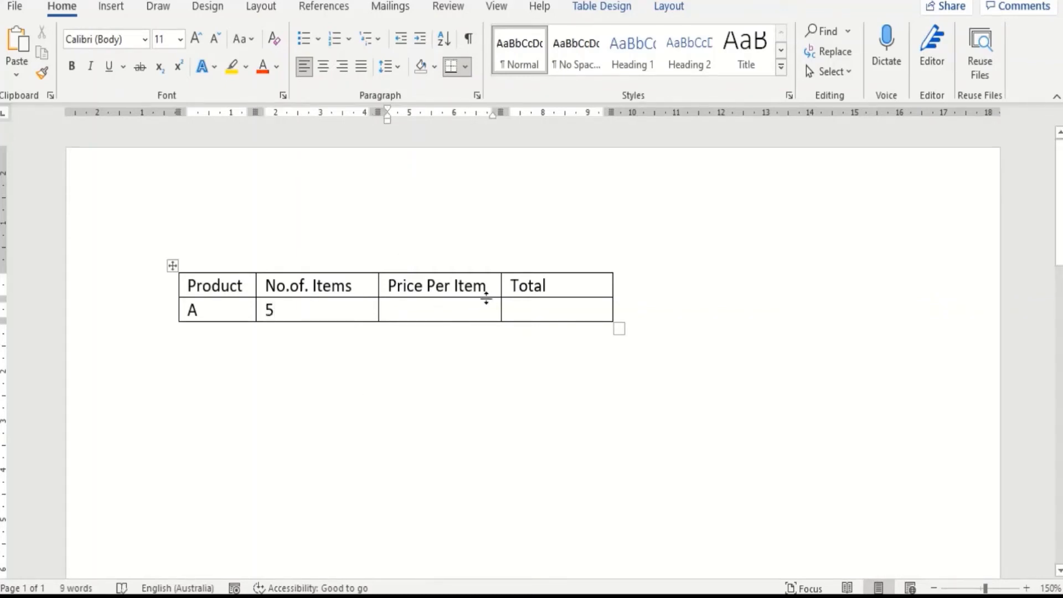
type("3.00")
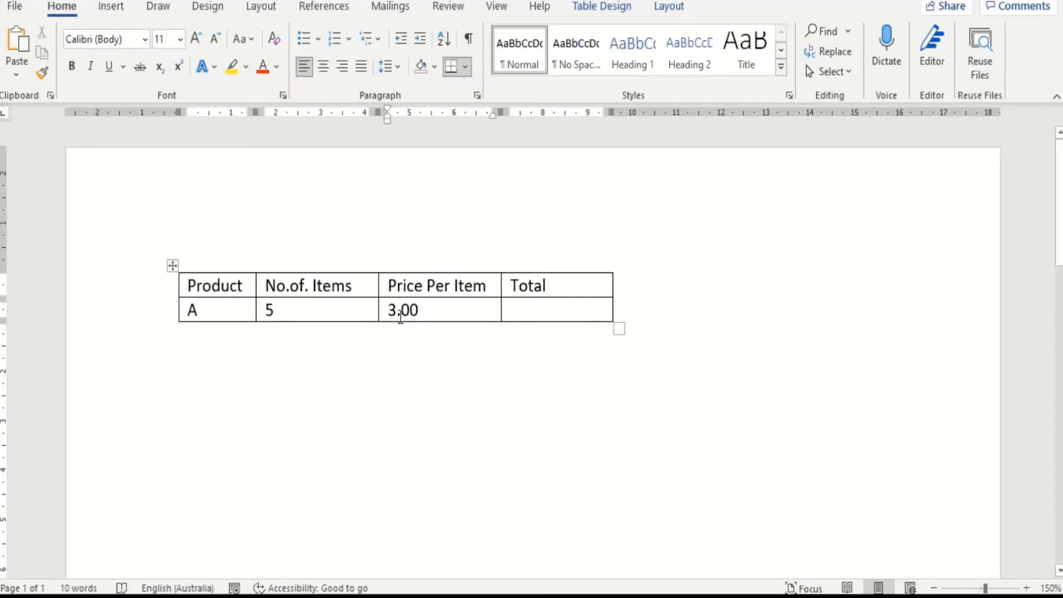
Insert the formula =Product(Left) in product A's Total cell.
left_click(567, 313)
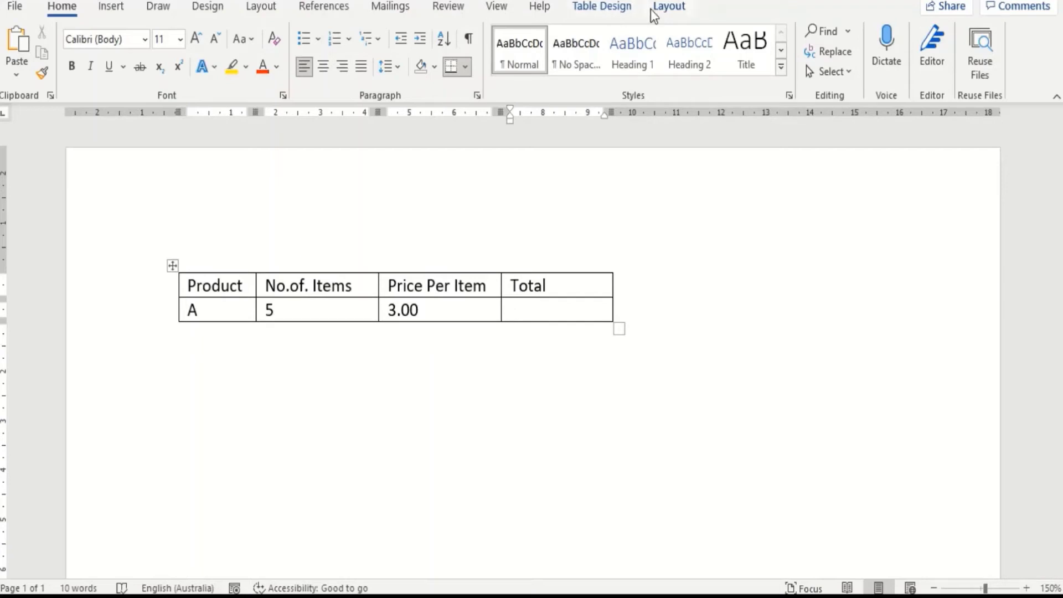
left_click(682, 13)
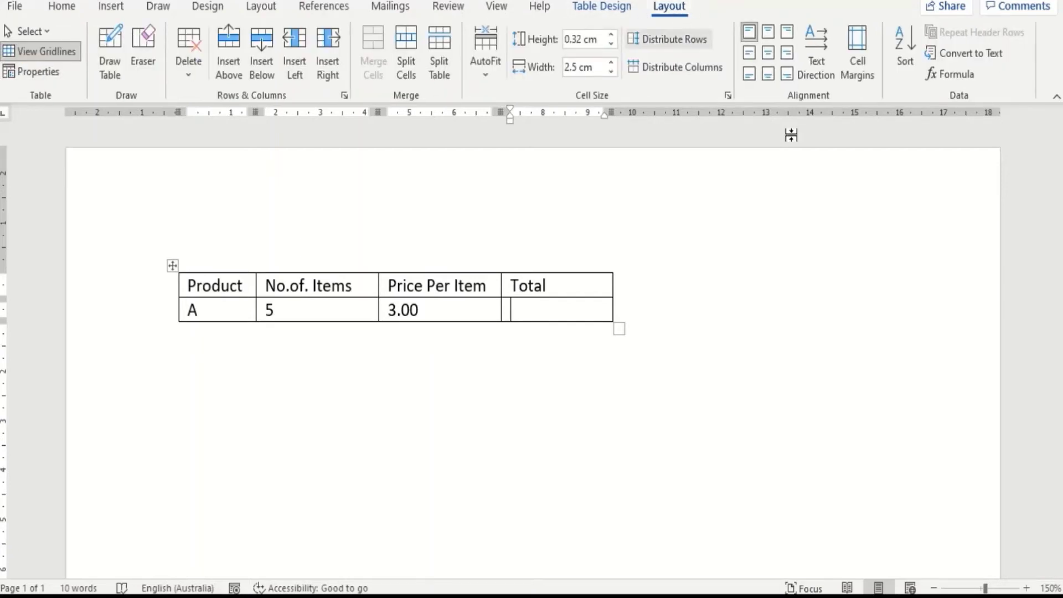
left_click(938, 79)
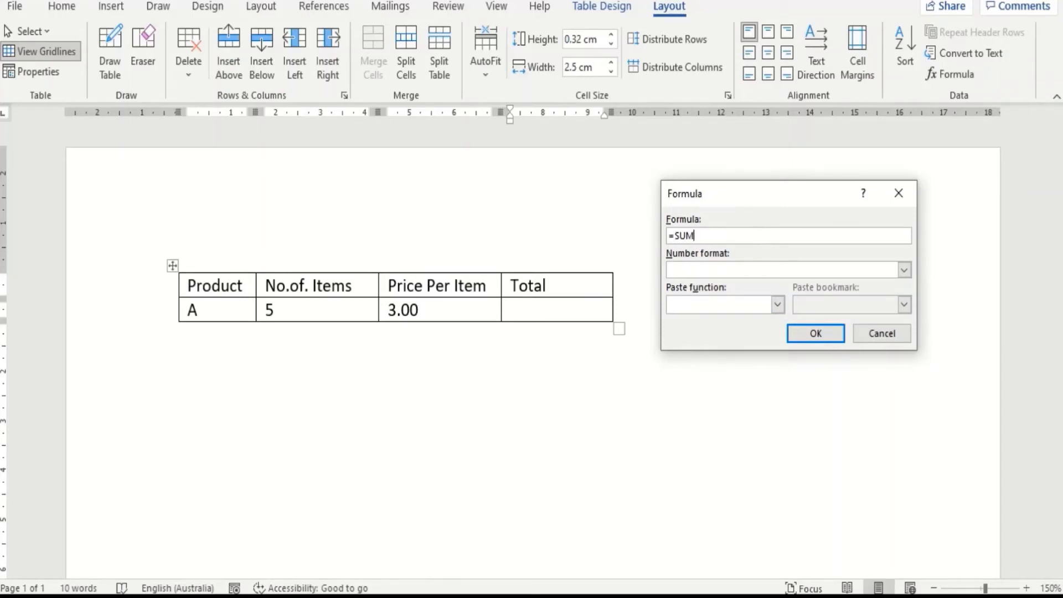
key("BackSpace")
type("Product(Left")
left_click(815, 335)
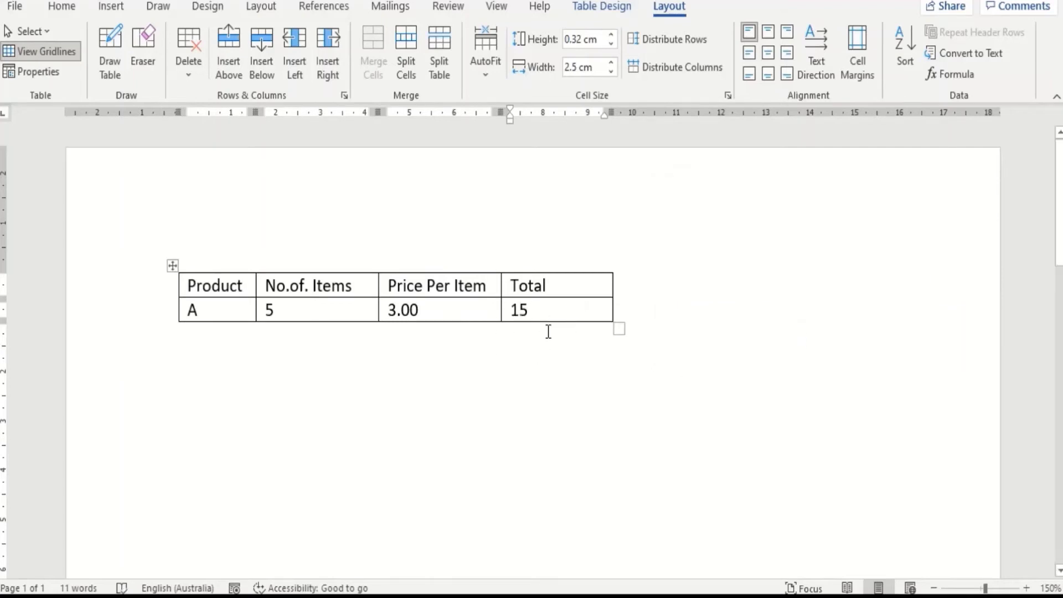
Add a table row for product B with 4 items and a price per item of 4.80.
key("Tab")
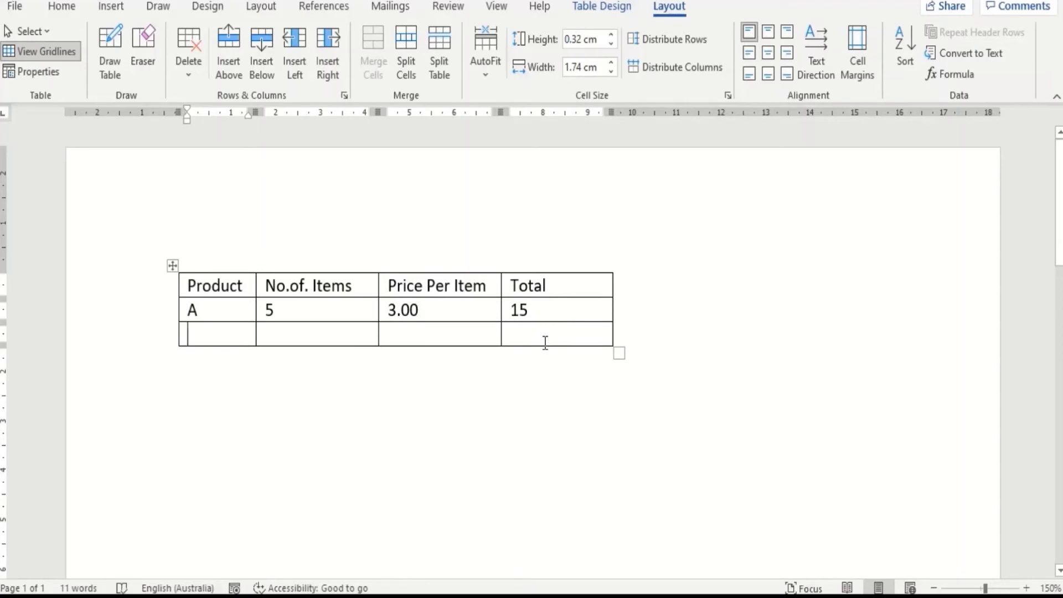
type("B")
left_click(333, 333)
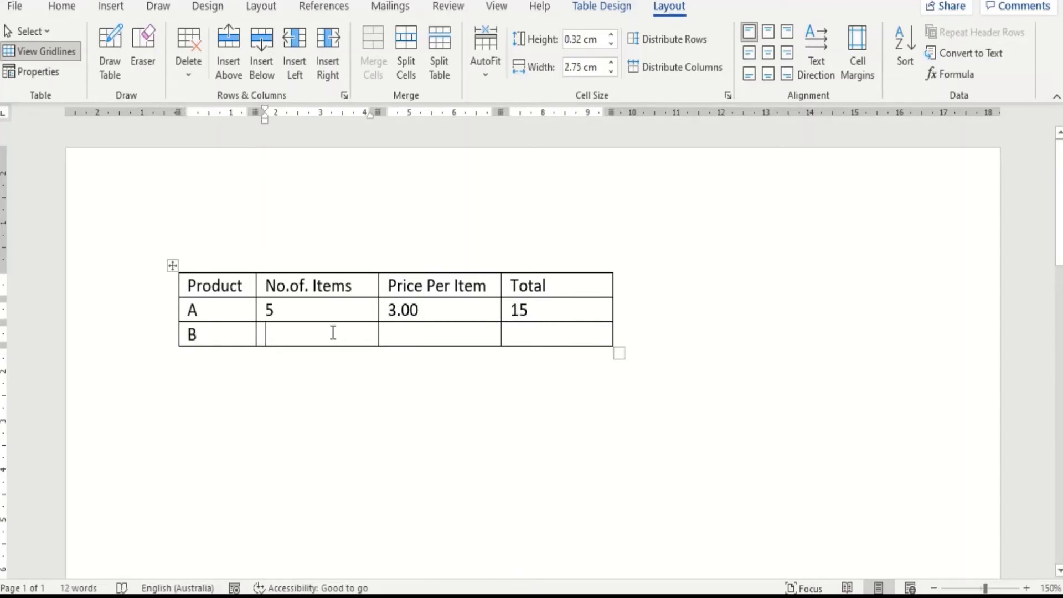
type("4")
key("Tab")
type("4.80")
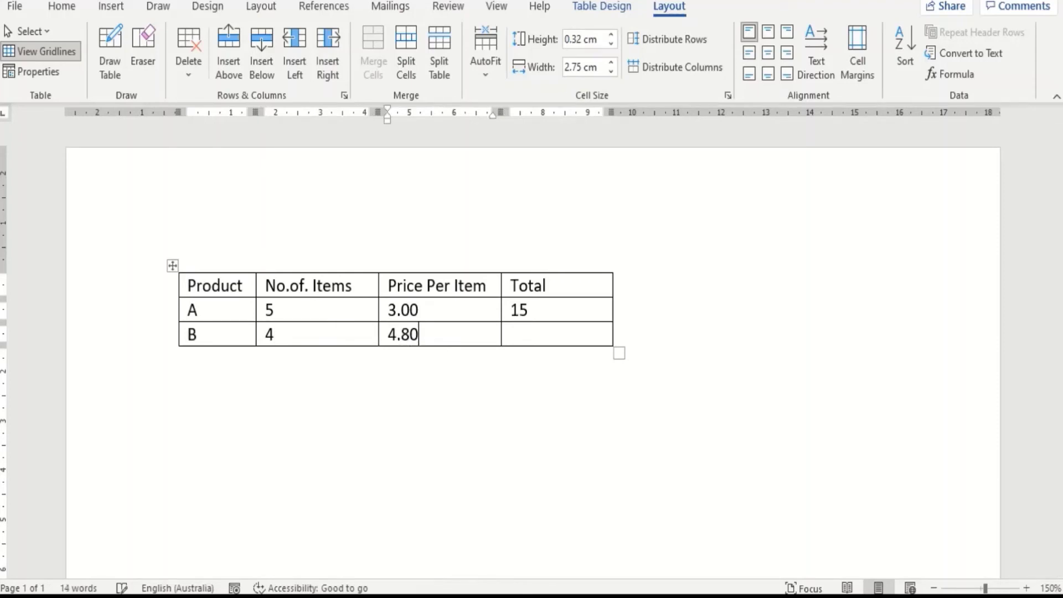
Calculate product B's Total with the formula =Product(Left) in place of the suggested sum.
left_click(530, 336)
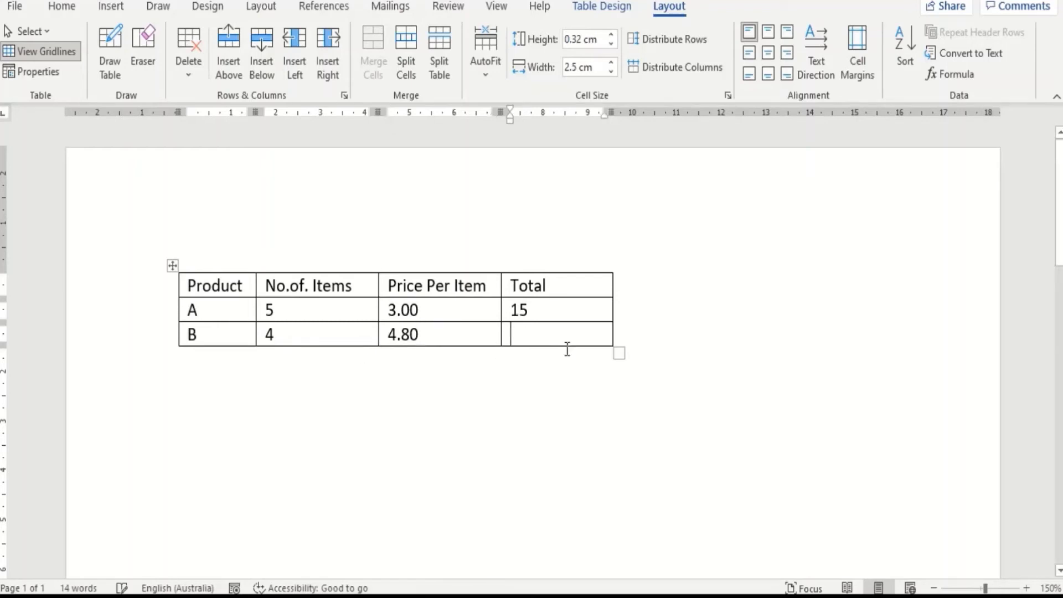
left_click(942, 74)
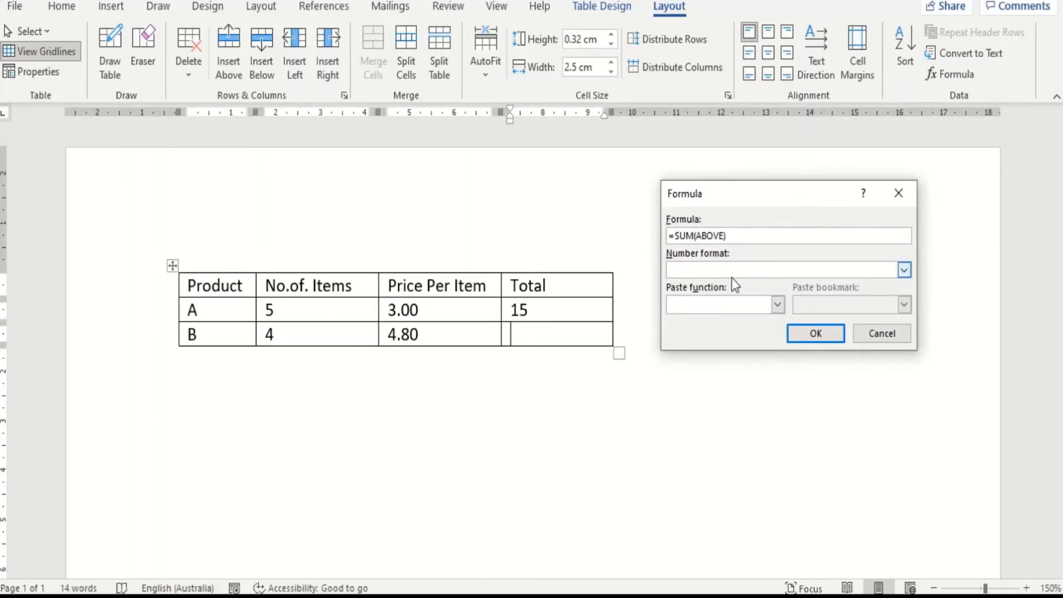
key("BackSpace")
key("BackSpace")
key("BackSpace")
type("Product")
key("BackSpace")
key("BackSpace")
key("BackSpace")
key("BackSpace")
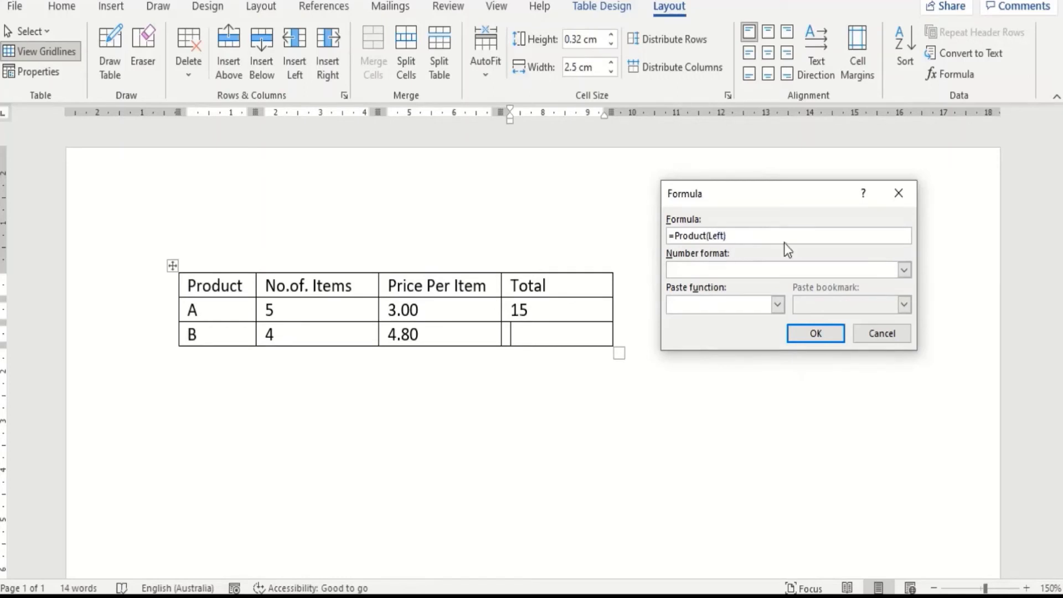
left_click(815, 333)
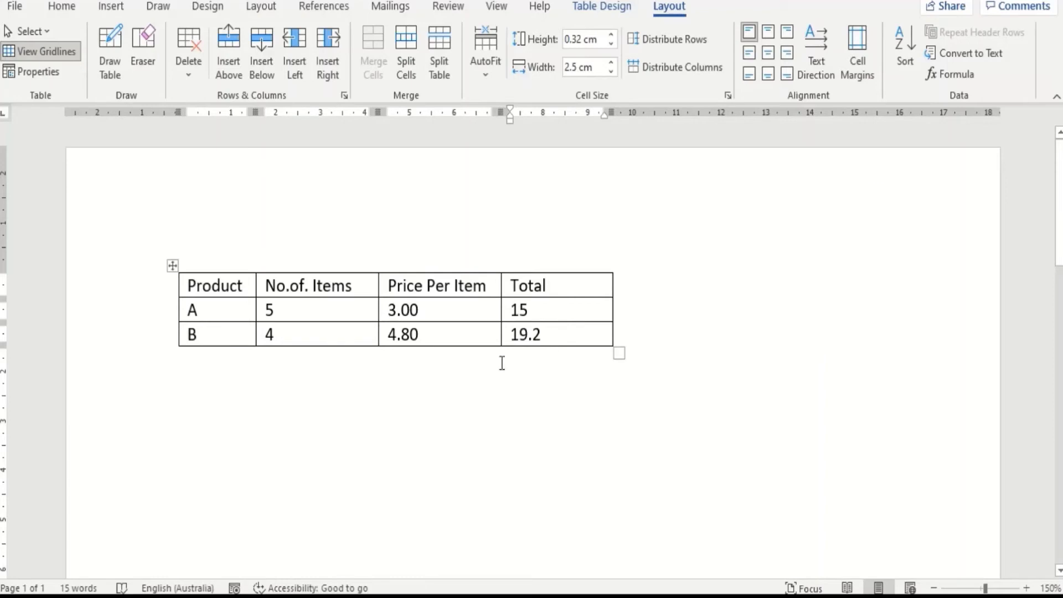
Add a table row for product C with 3 items and a price per item of 2.20.
key("Tab")
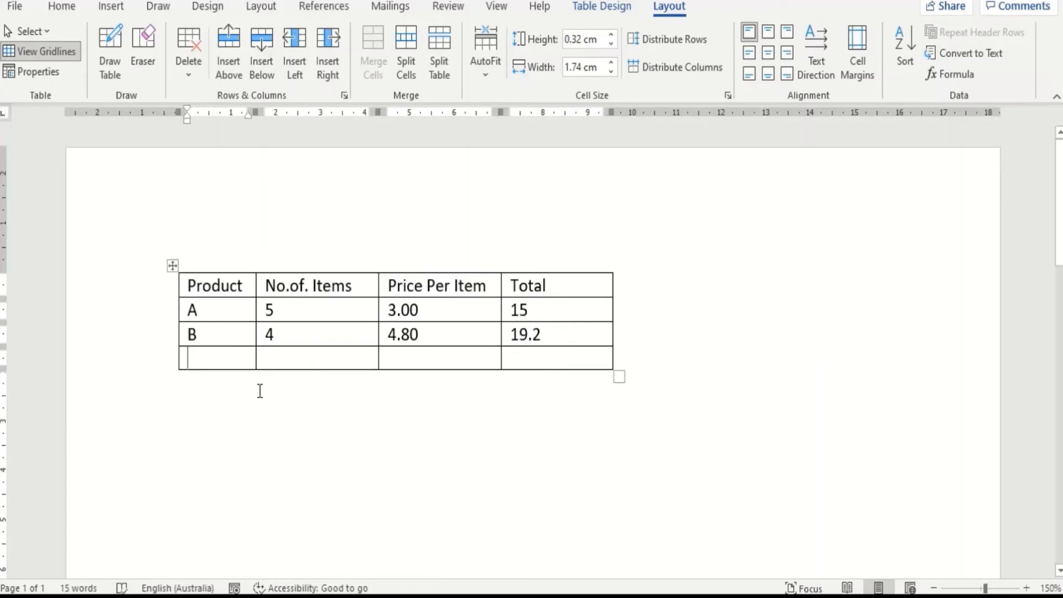
type("C")
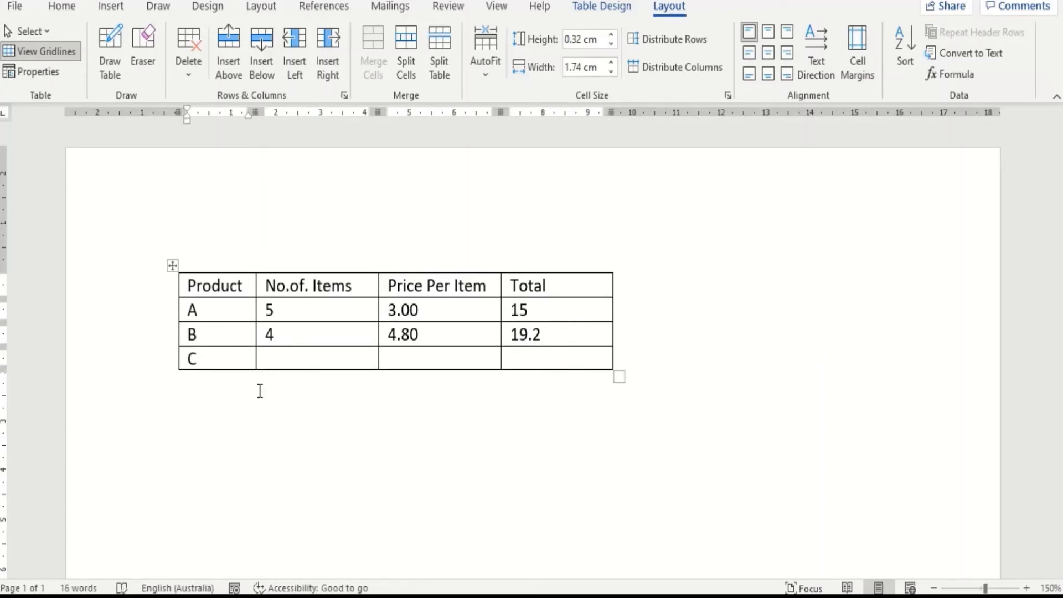
left_click(275, 357)
type("3")
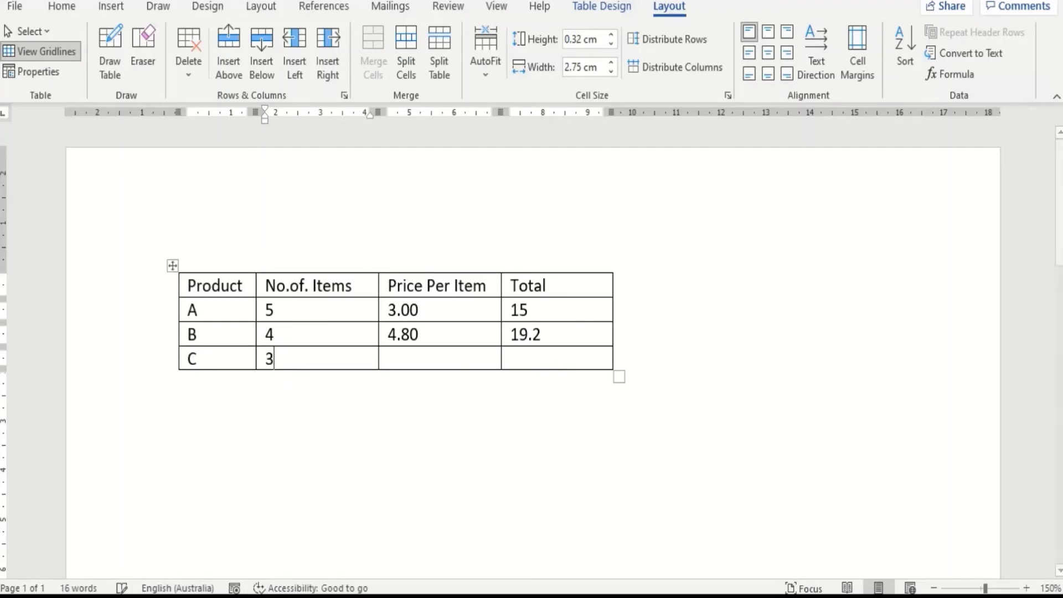
left_click(408, 361)
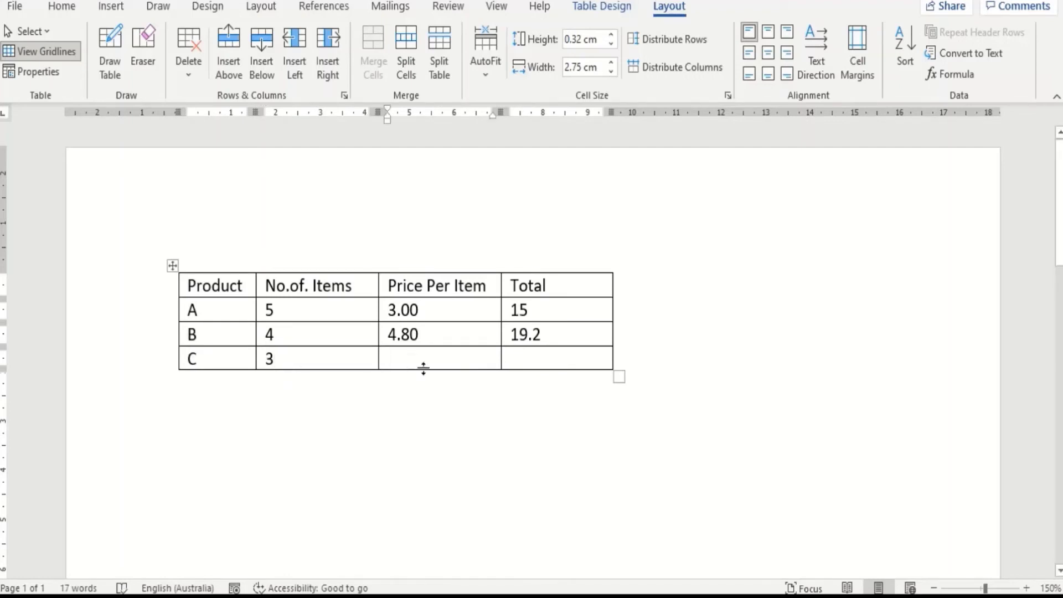
type("2.20")
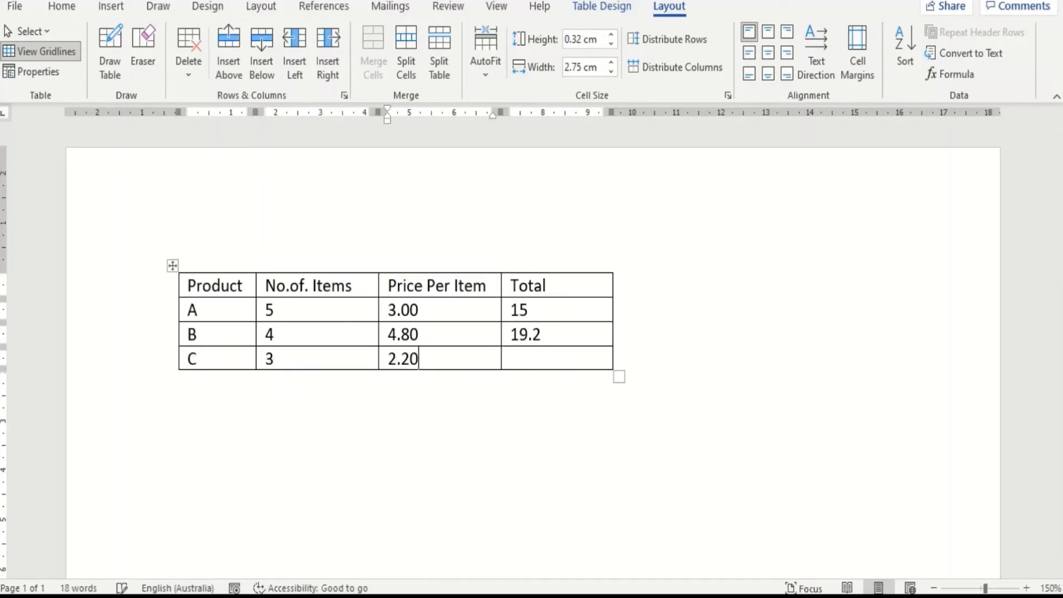
Calculate product C's Total by replacing the suggested formula with =Product(Left).
left_click(557, 363)
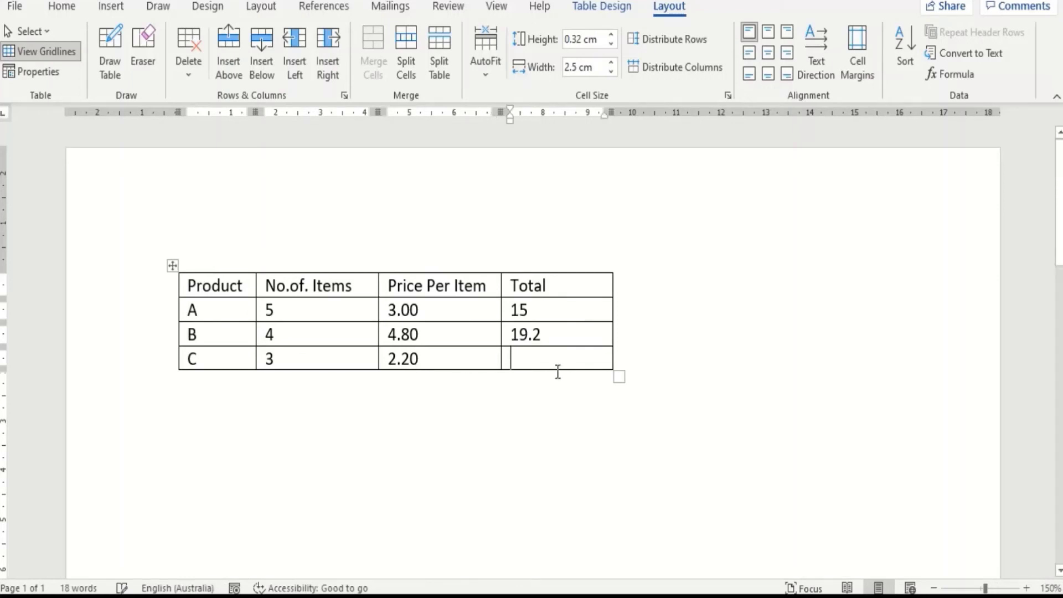
left_click(949, 73)
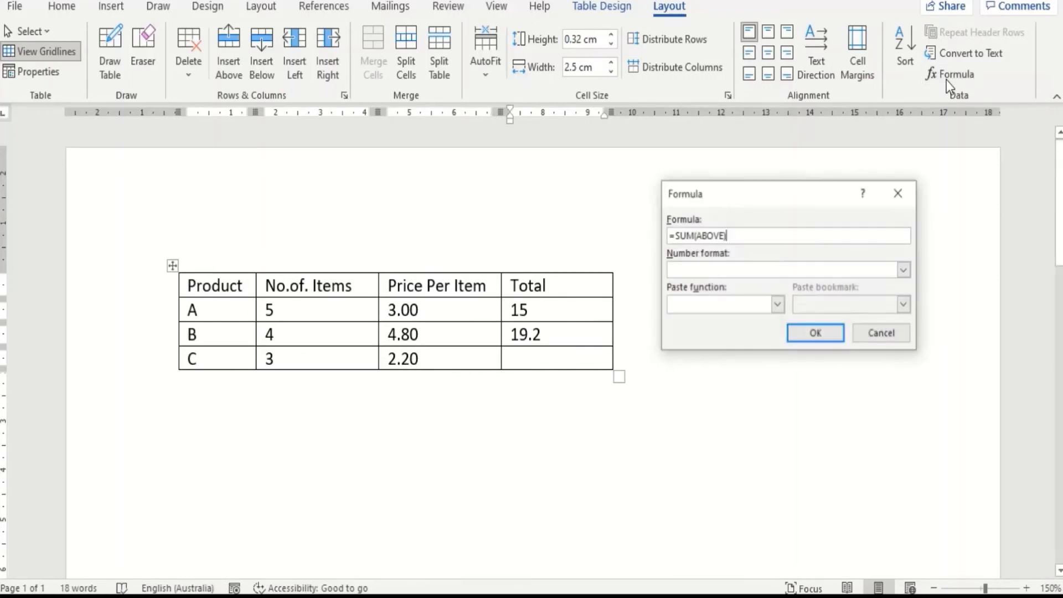
left_click(693, 237)
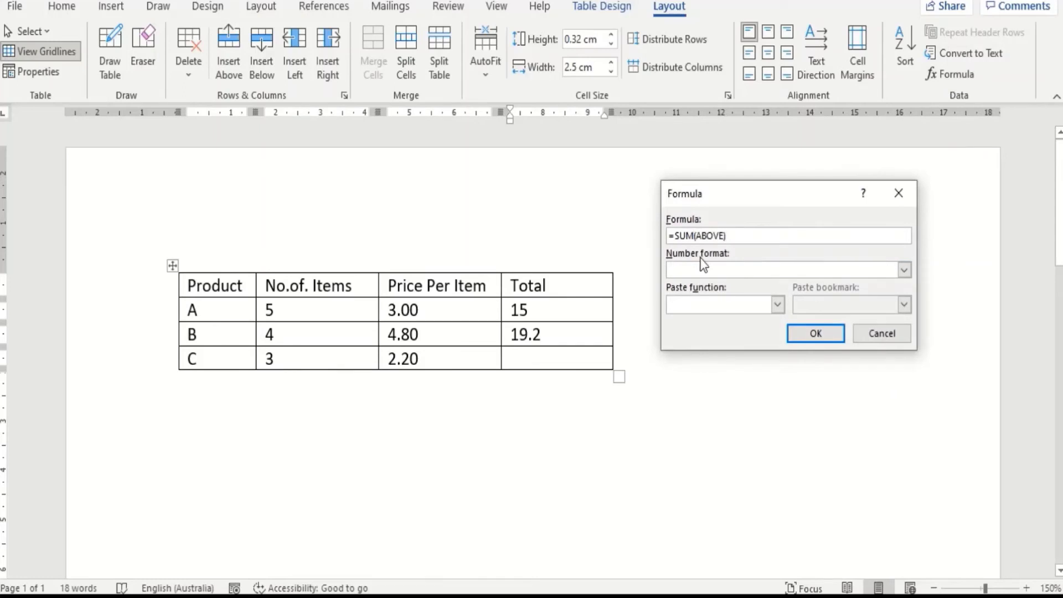
key("BackSpace")
key("BackSpace")
key("BackSpace")
type("Product")
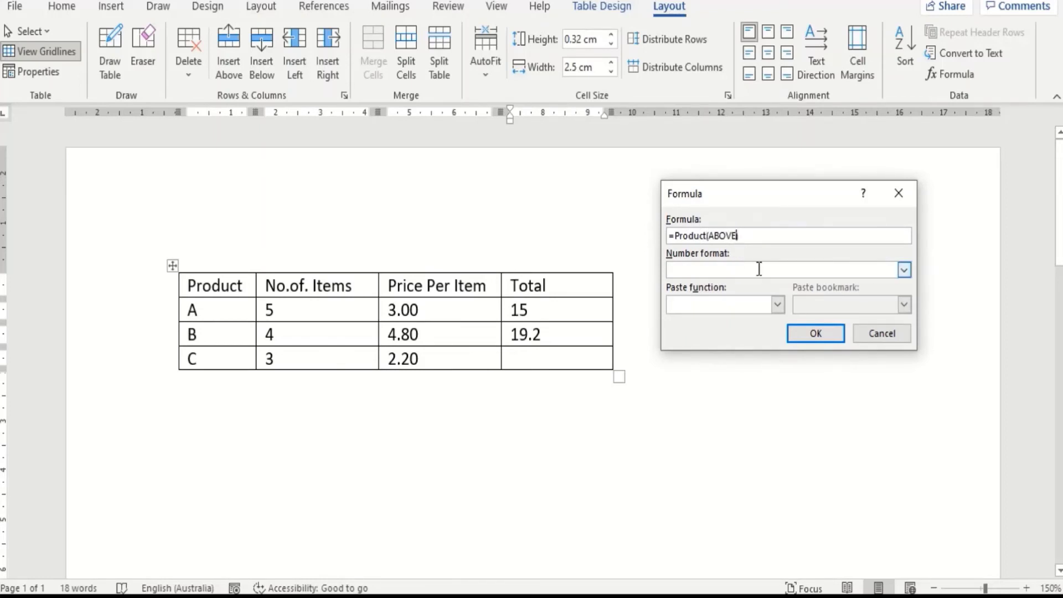
key("BackSpace")
key("BackSpace")
key("BackSpace")
left_click(814, 332)
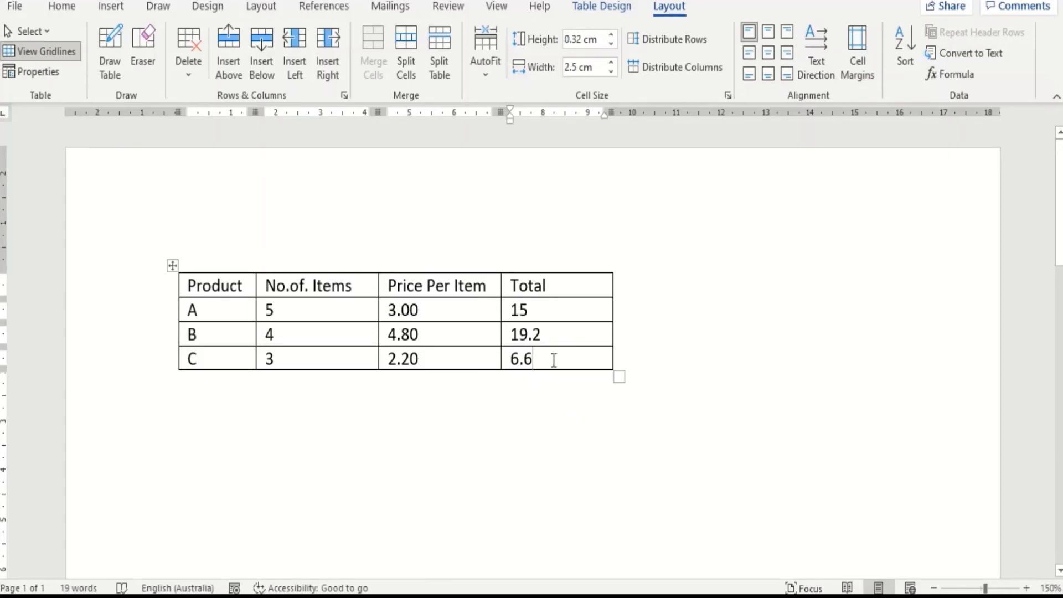
Add a table row below product C and calculate the sum of the Total column in it with =SUM(ABOVE).
key("Tab")
key("Tab")
key("Tab")
key("Tab")
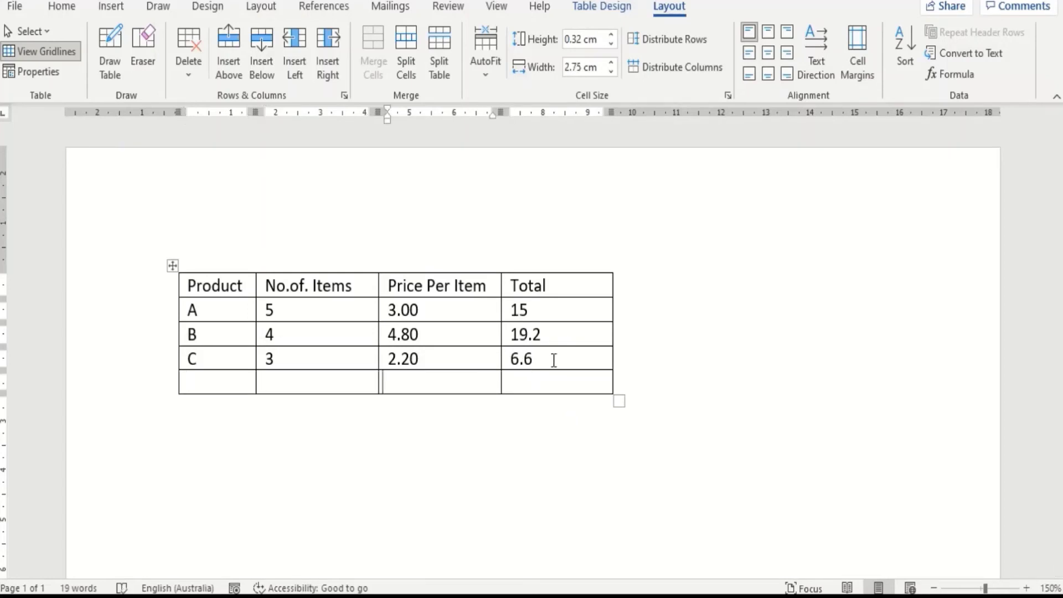
left_click(454, 375)
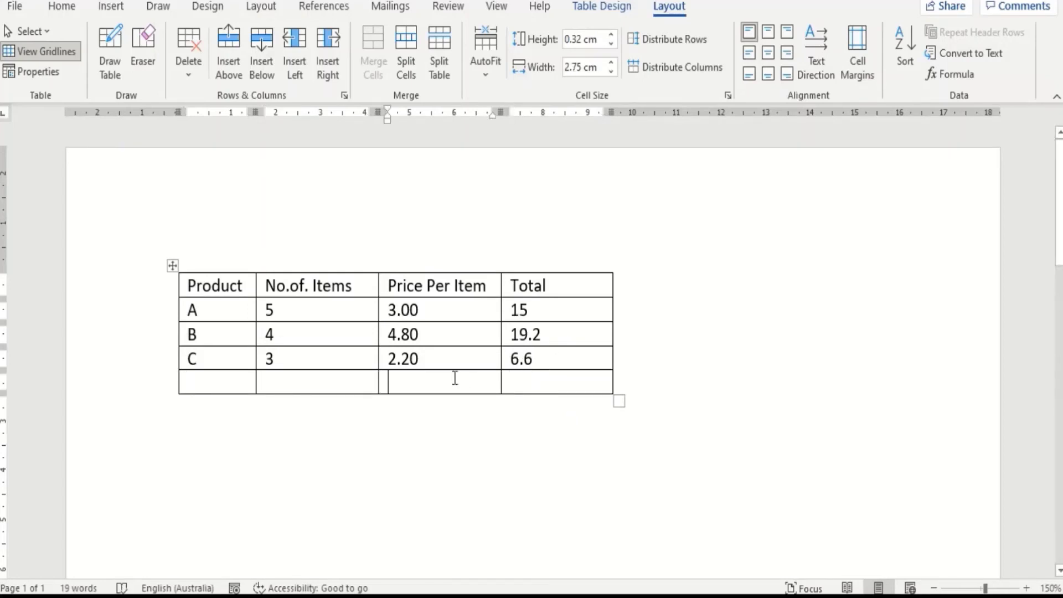
left_click(530, 377)
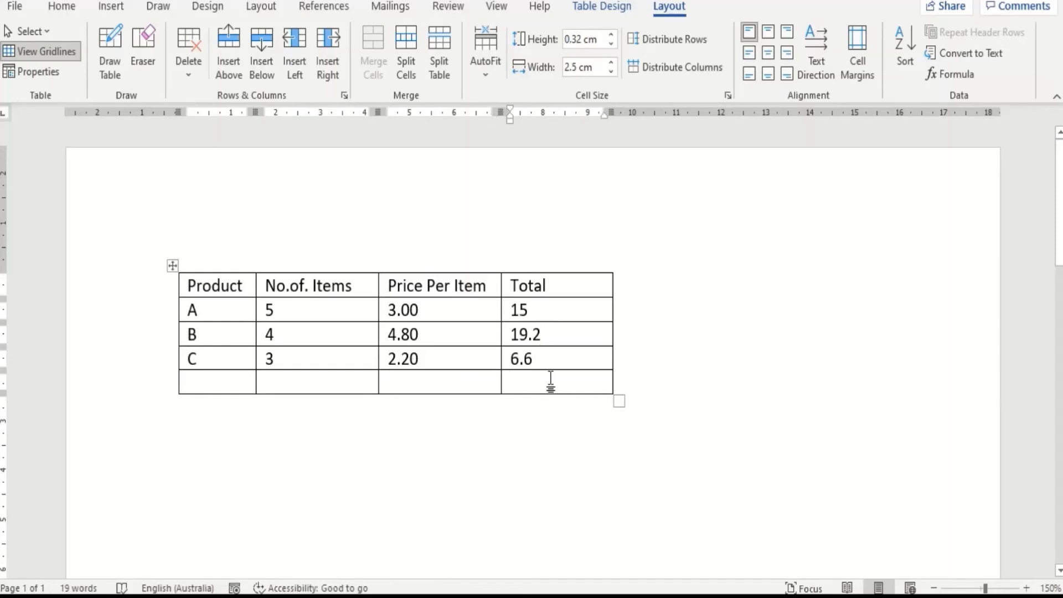
left_click(373, 381)
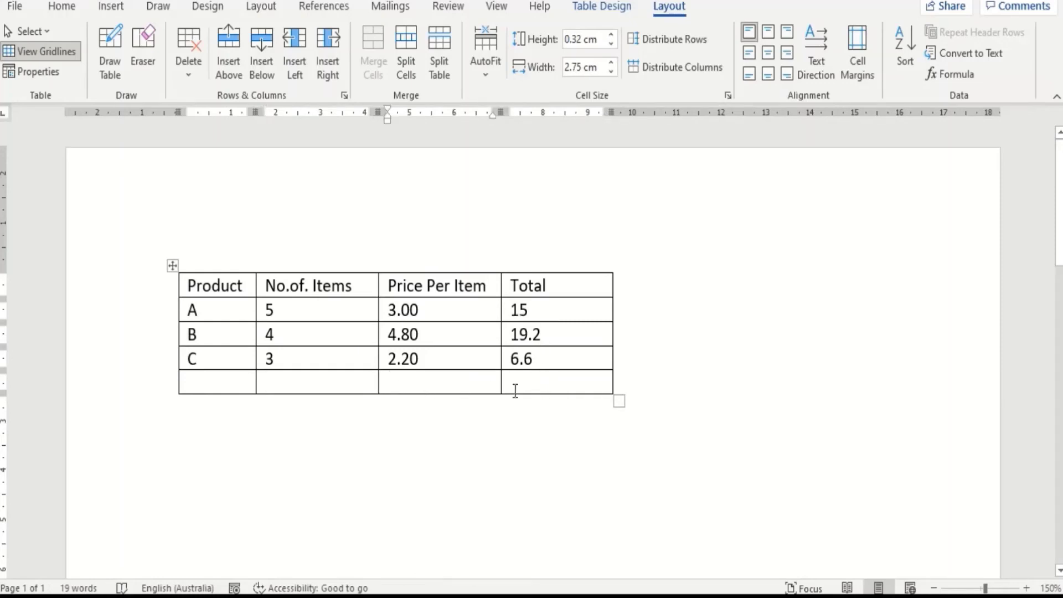
left_click(529, 383)
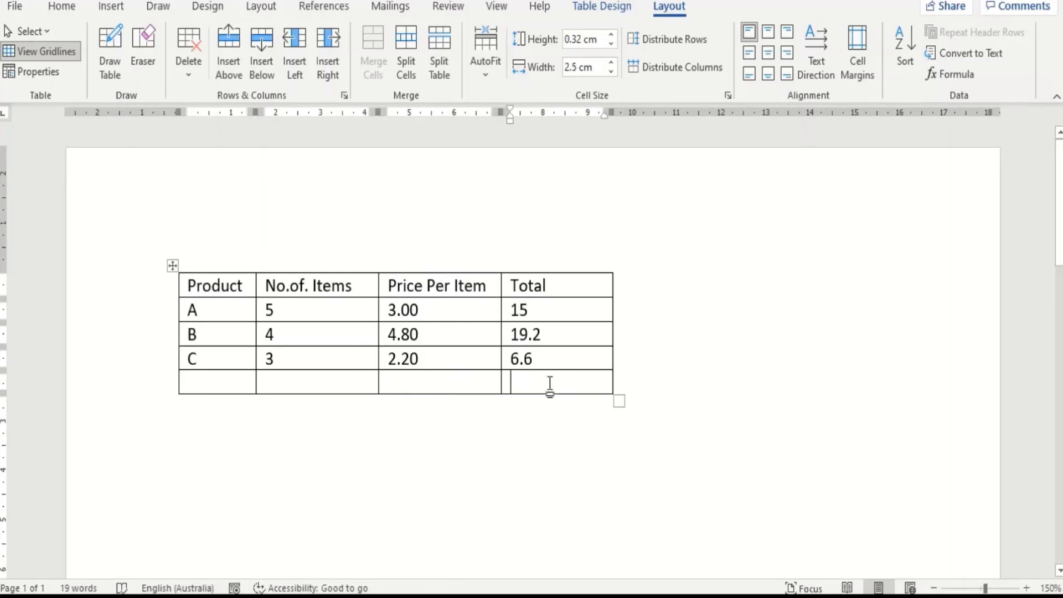
left_click(932, 73)
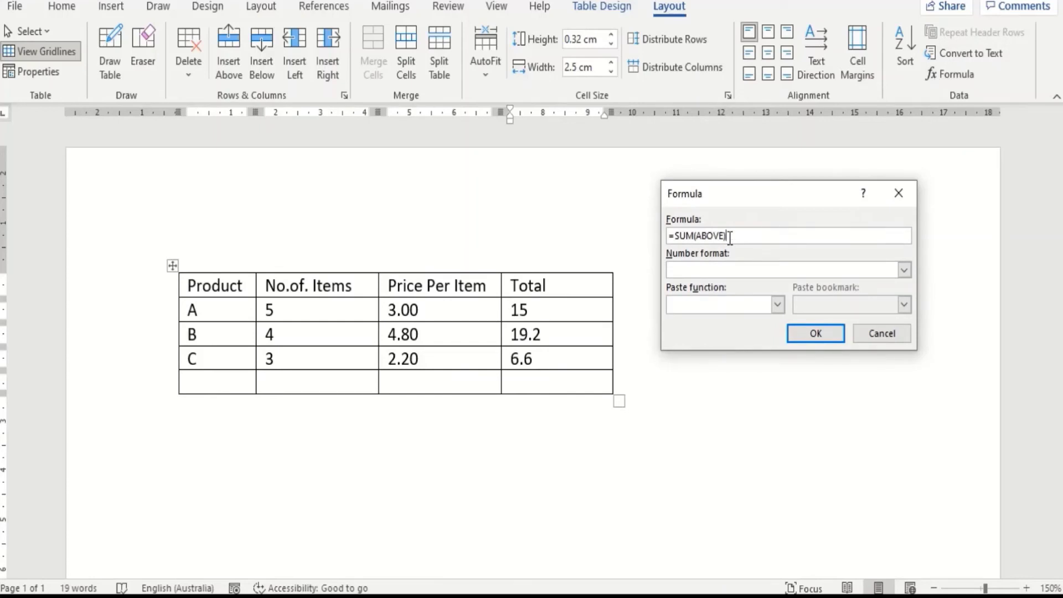
left_click(823, 344)
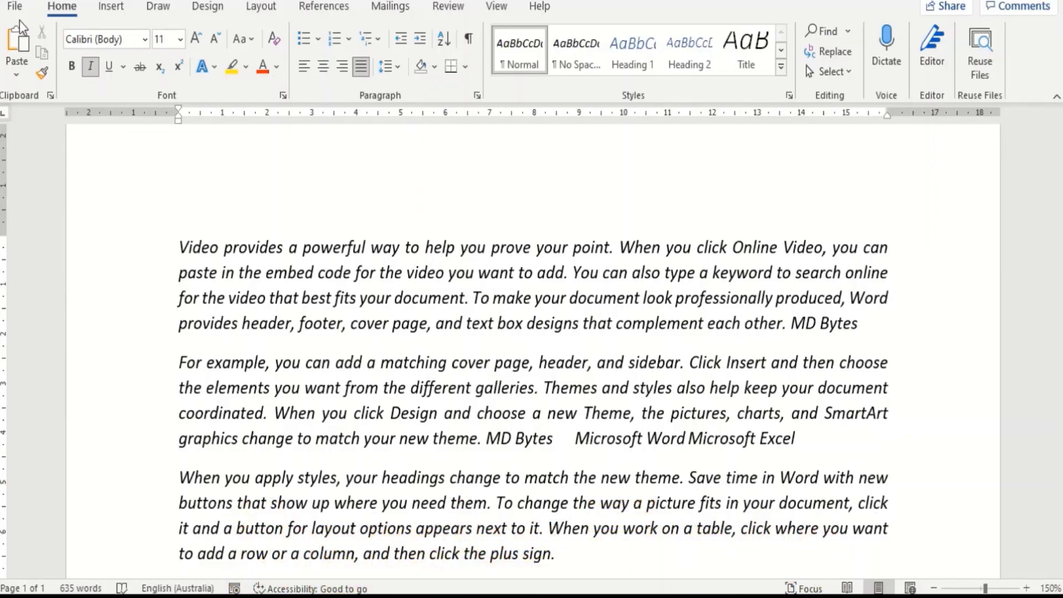
Open the account settings and set the Office theme to Dark Gray.
left_click(14, 6)
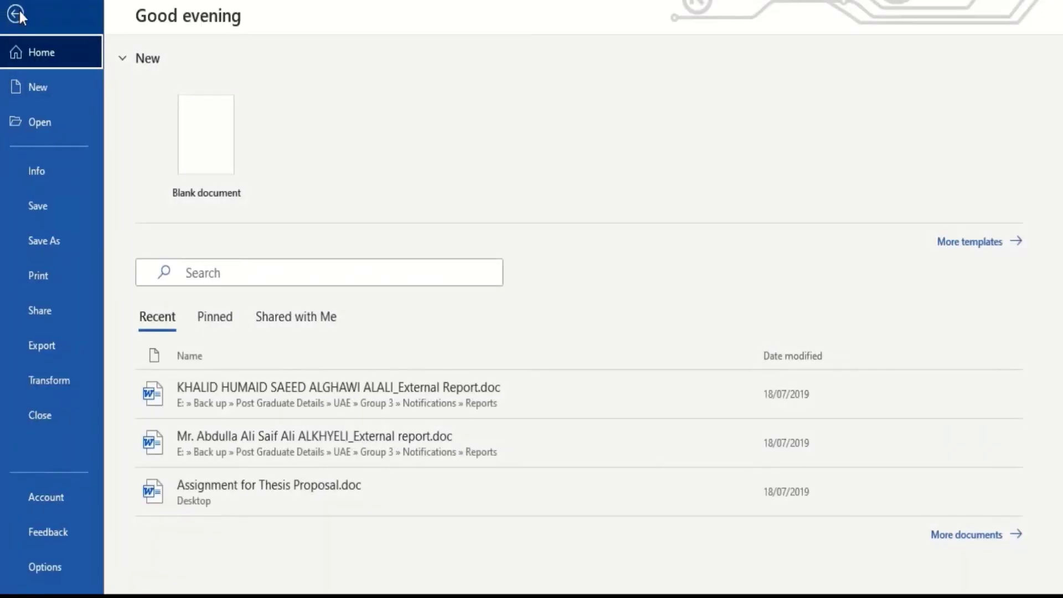
left_click(38, 499)
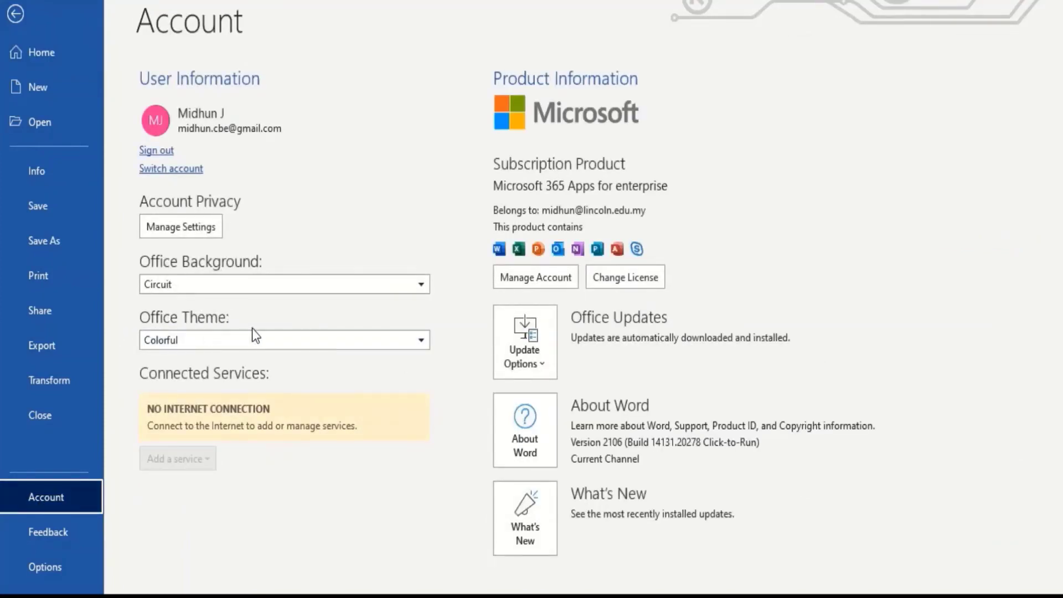
left_click(245, 345)
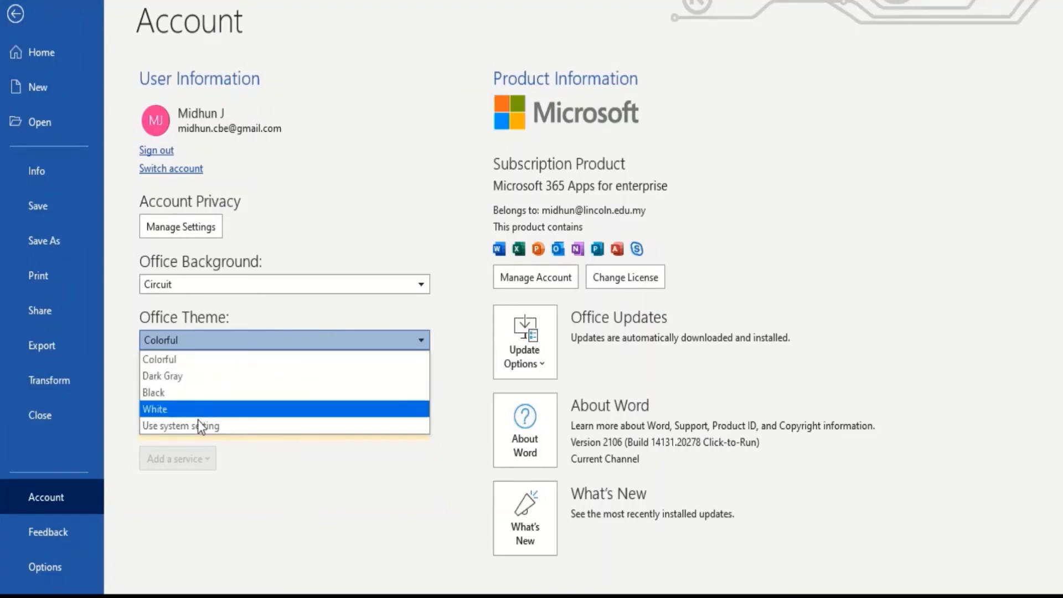
left_click(182, 382)
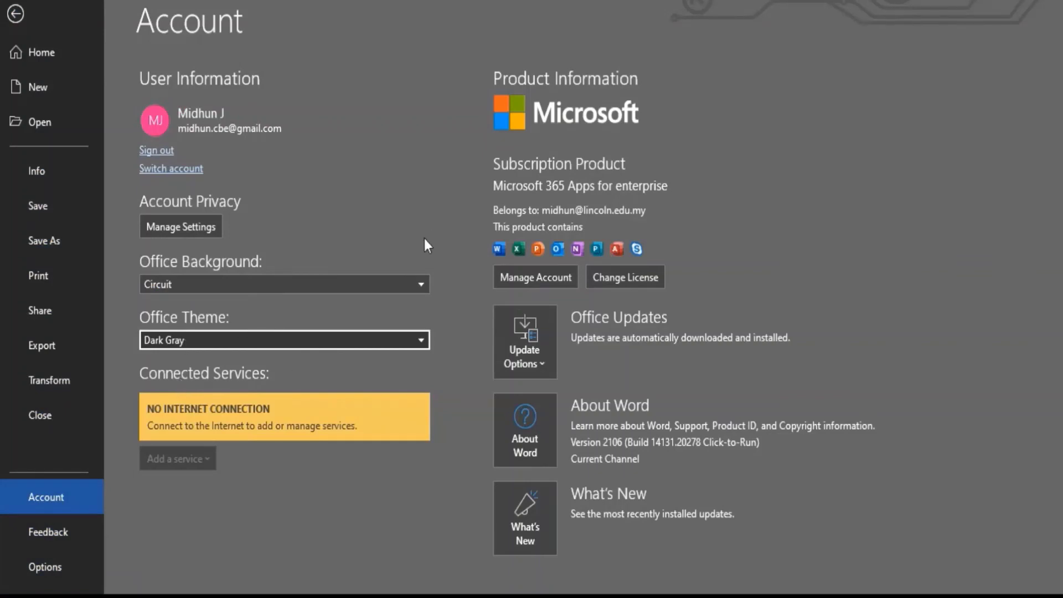
Change the Office theme to Black and return to the document.
left_click(294, 340)
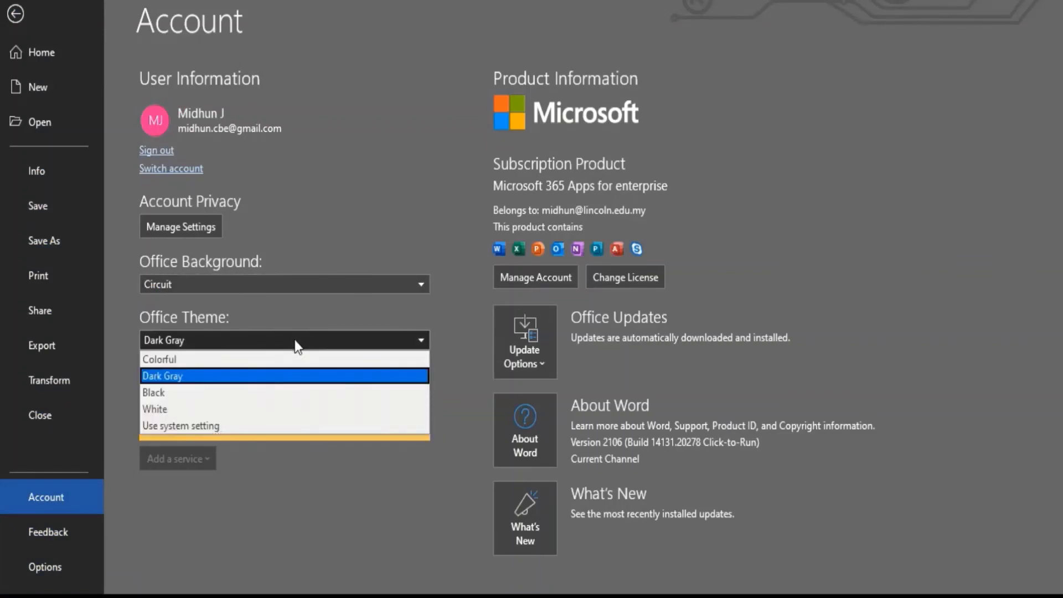
left_click(159, 393)
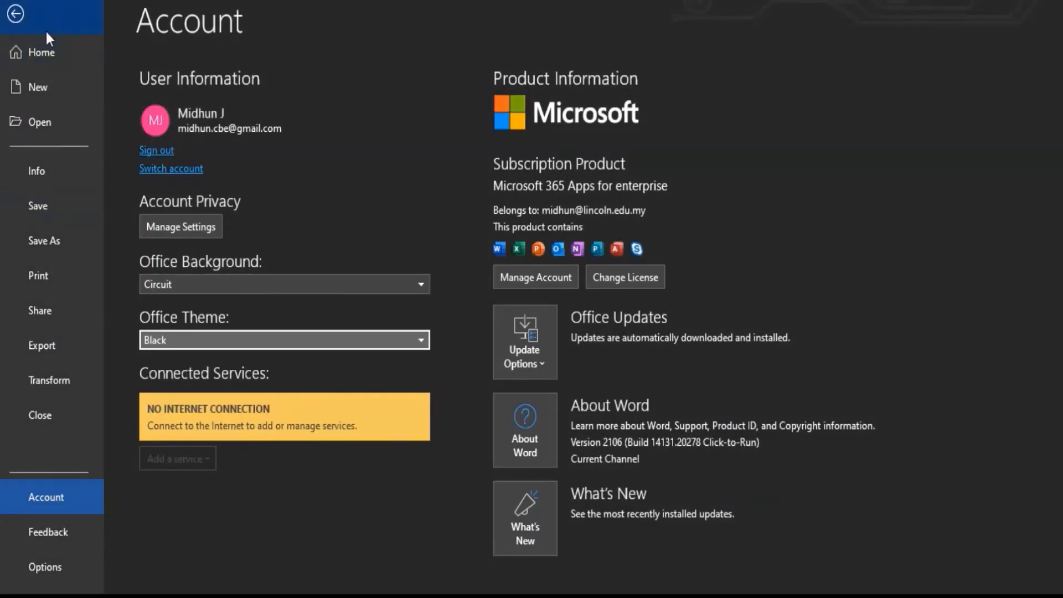
left_click(15, 14)
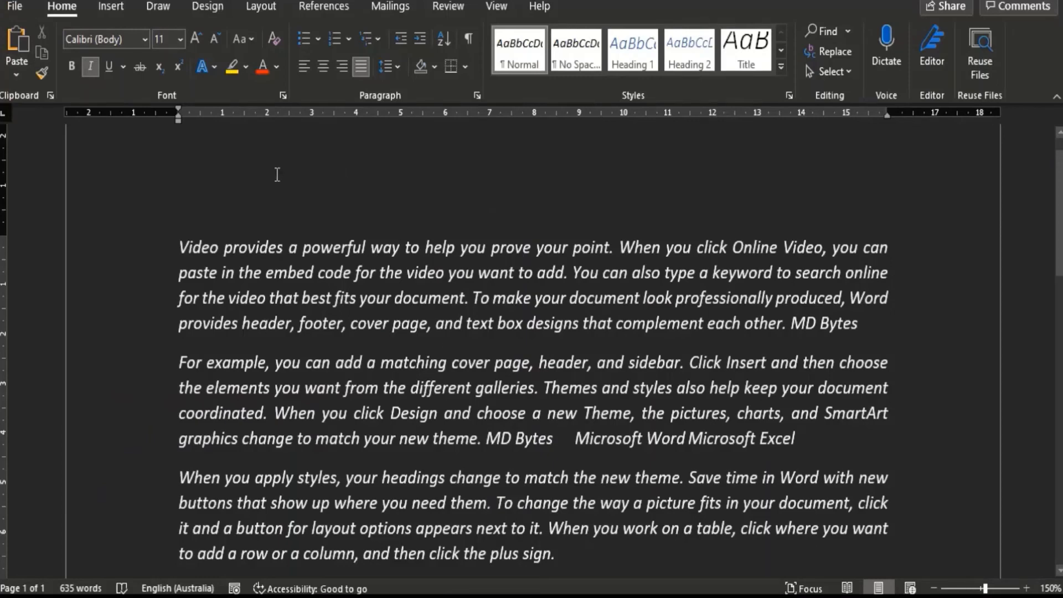